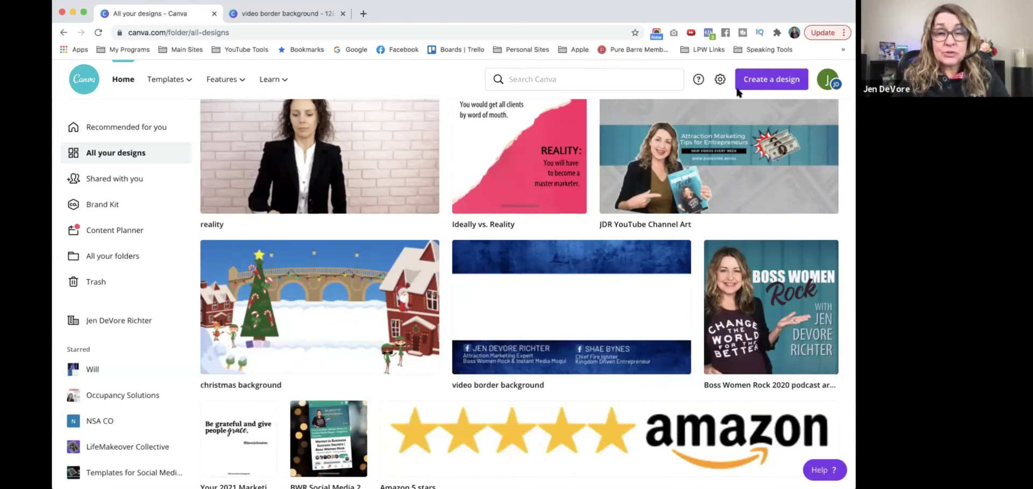
# Start a new blank 1920 × 1080 px Presentation design in Canva
pyautogui.click(766, 82)
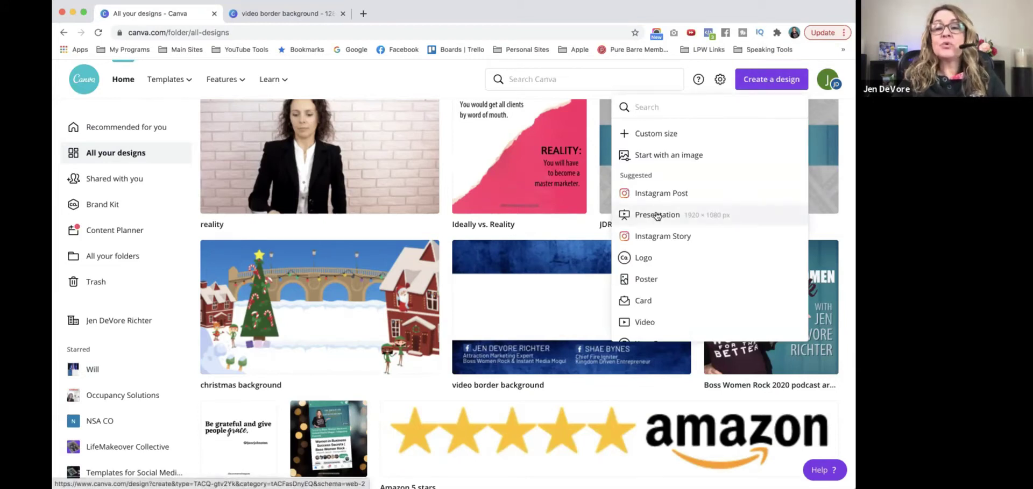
pyautogui.click(656, 215)
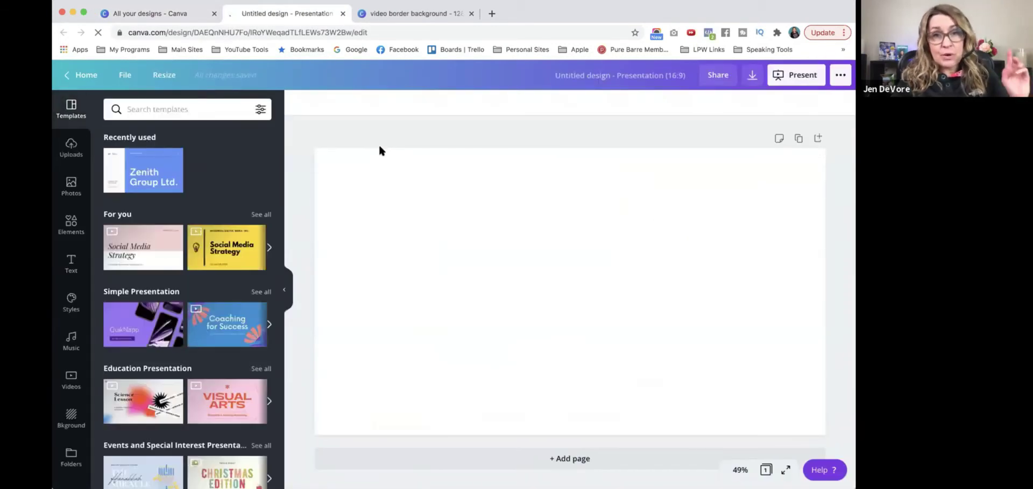
# Insert the uploaded Zoom interview screenshot, enlarge it to fill the page, and make it the background
pyautogui.click(71, 147)
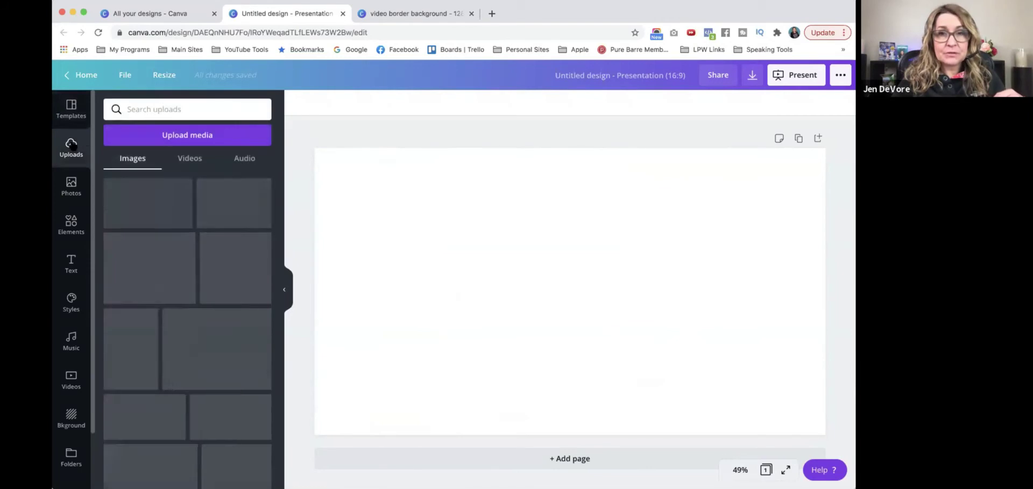
pyautogui.click(149, 195)
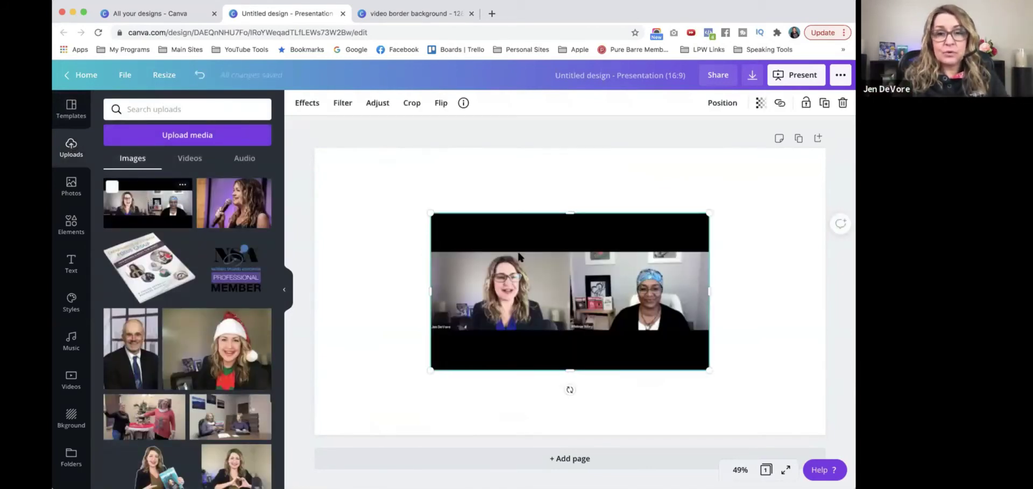
pyautogui.moveTo(518, 253); pyautogui.dragTo(404, 189)
pyautogui.moveTo(596, 307); pyautogui.dragTo(834, 429)
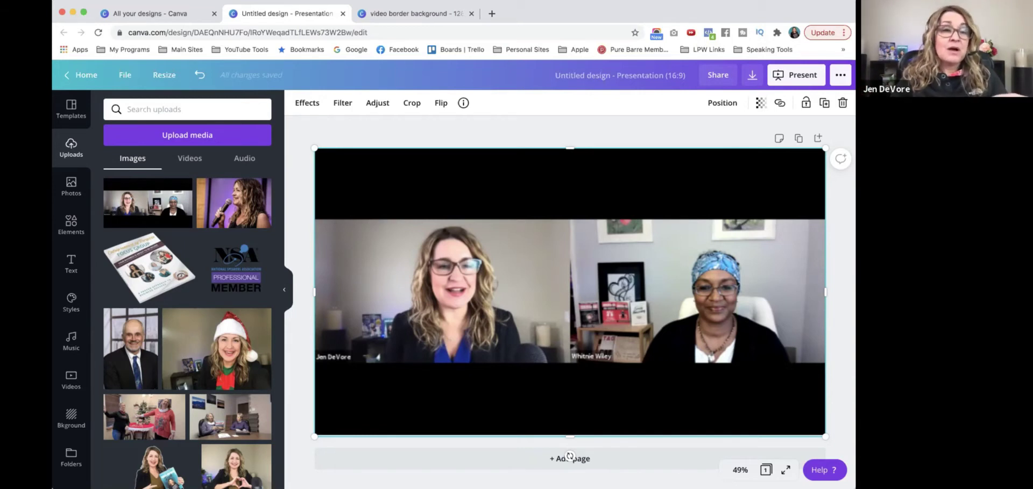
pyautogui.moveTo(183, 186)
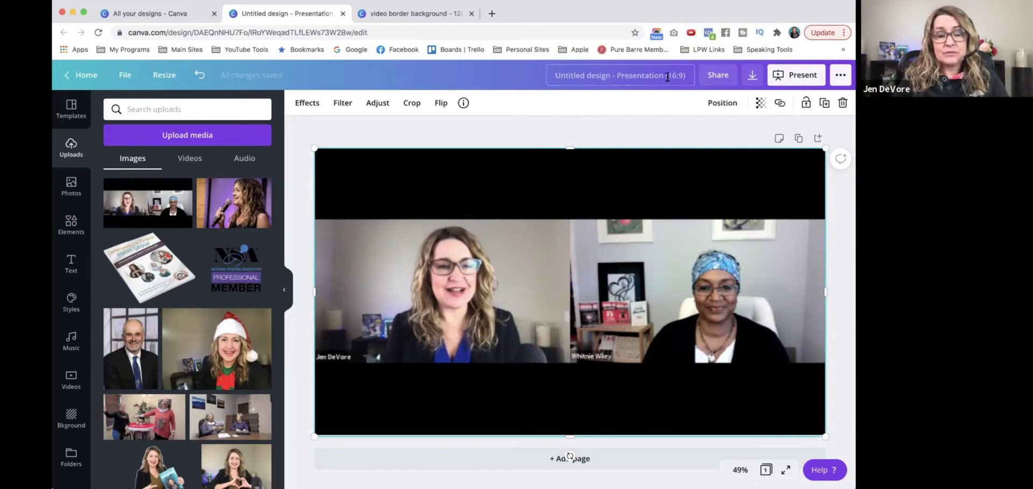
pyautogui.click(626, 114)
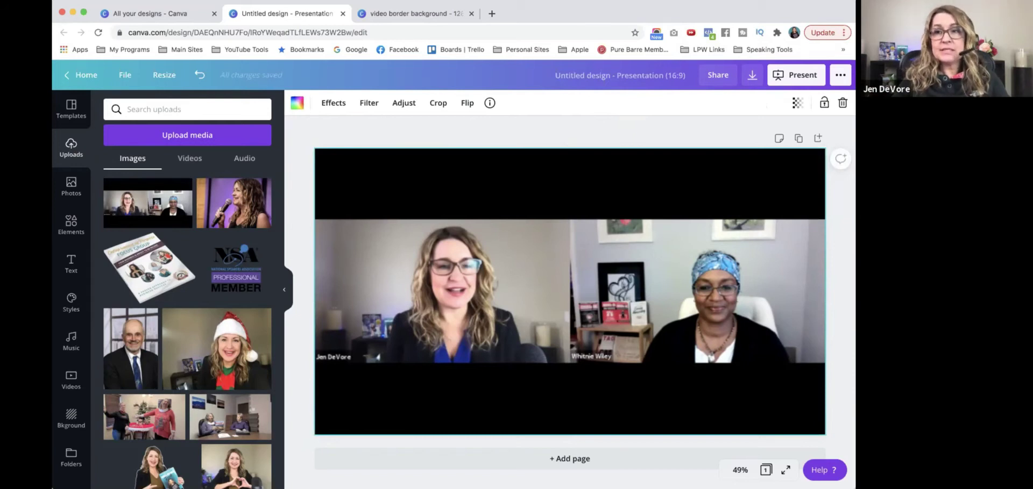
# Fade the background screenshot to 25 transparency, then bring up the stock Photos library
pyautogui.click(797, 103)
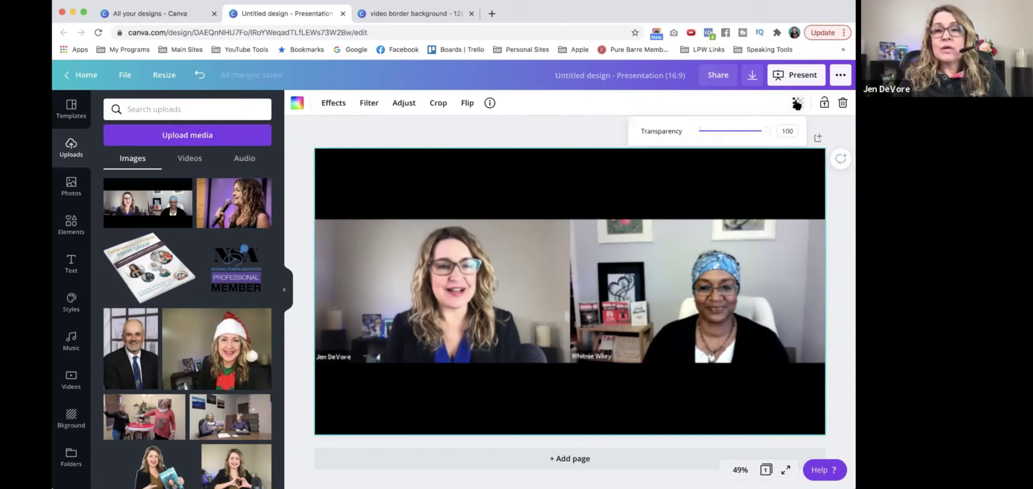
pyautogui.moveTo(764, 133); pyautogui.dragTo(715, 133)
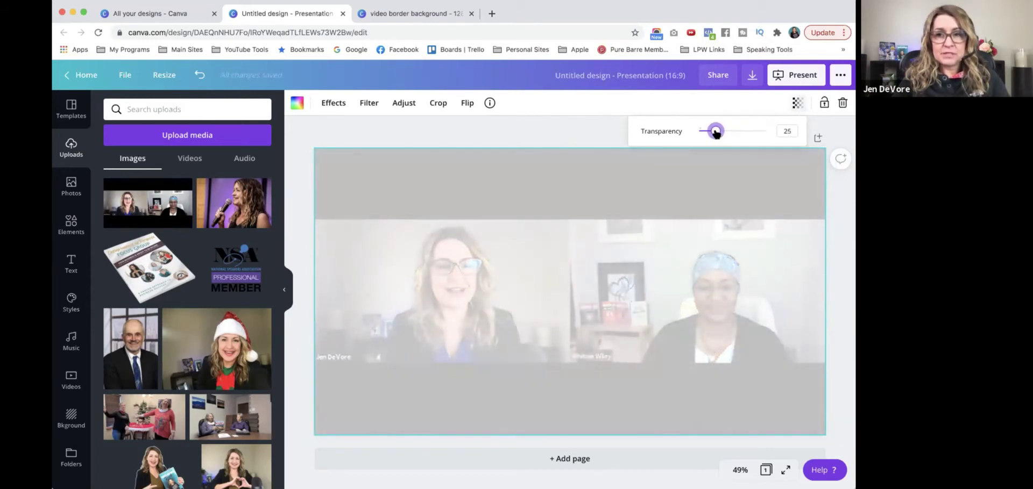
pyautogui.click(617, 128)
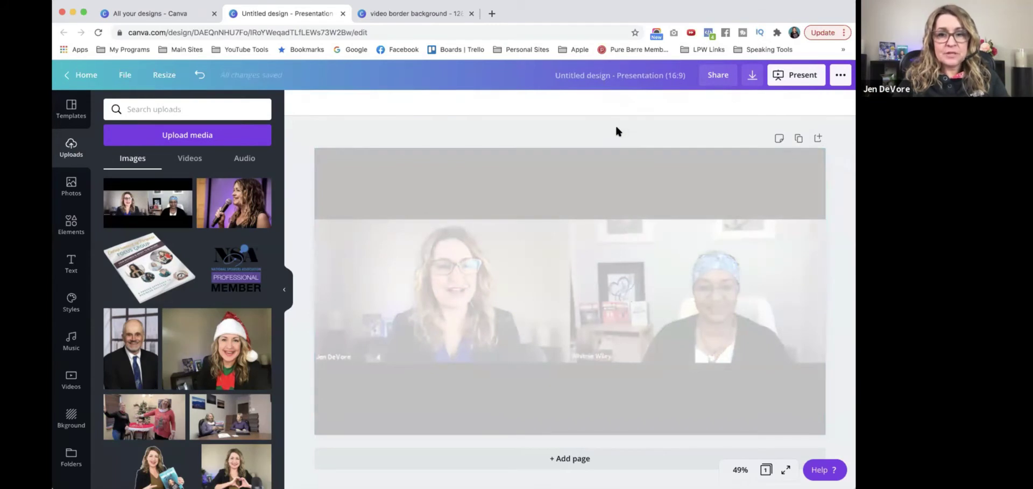
pyautogui.click(71, 187)
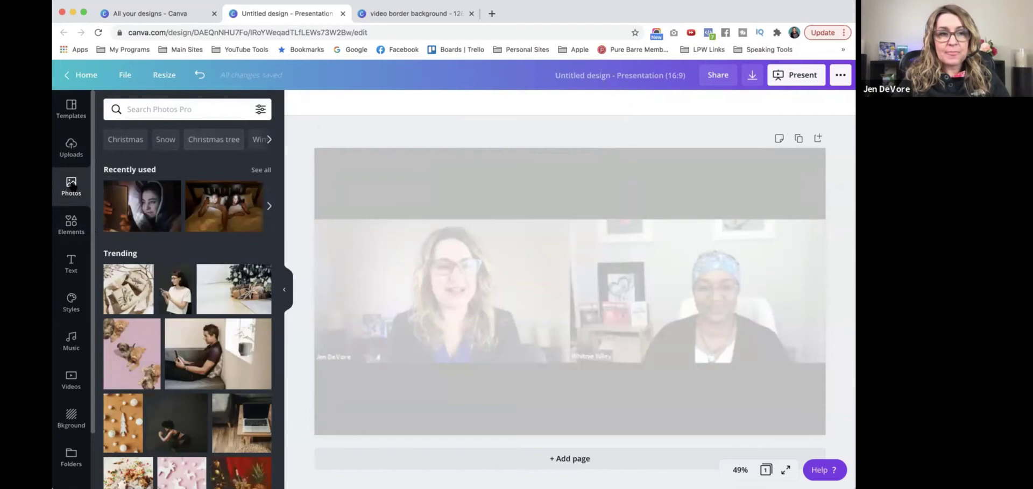
# Add a blue textured stock photo as a thin full-width top band, with a duplicate at the bottom
pyautogui.click(166, 109)
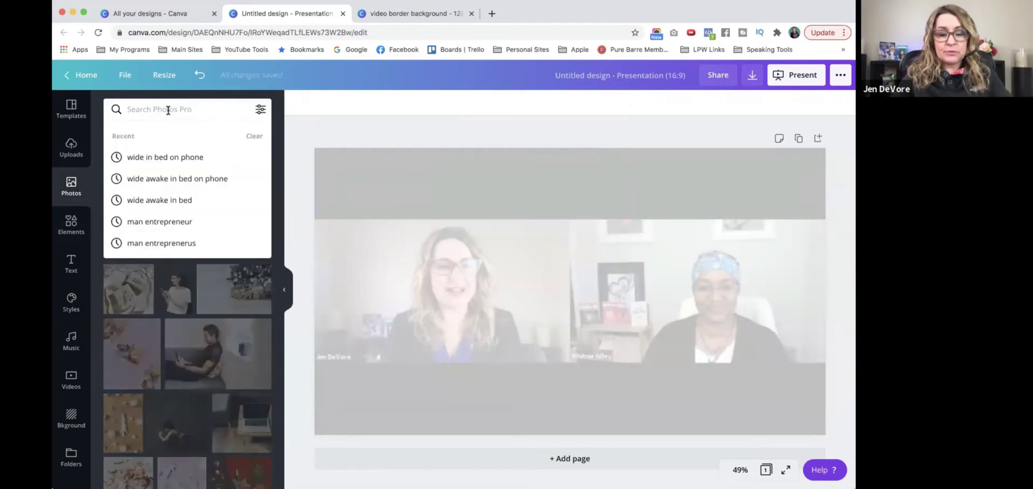
pyautogui.write('blue')
pyautogui.press('Return')
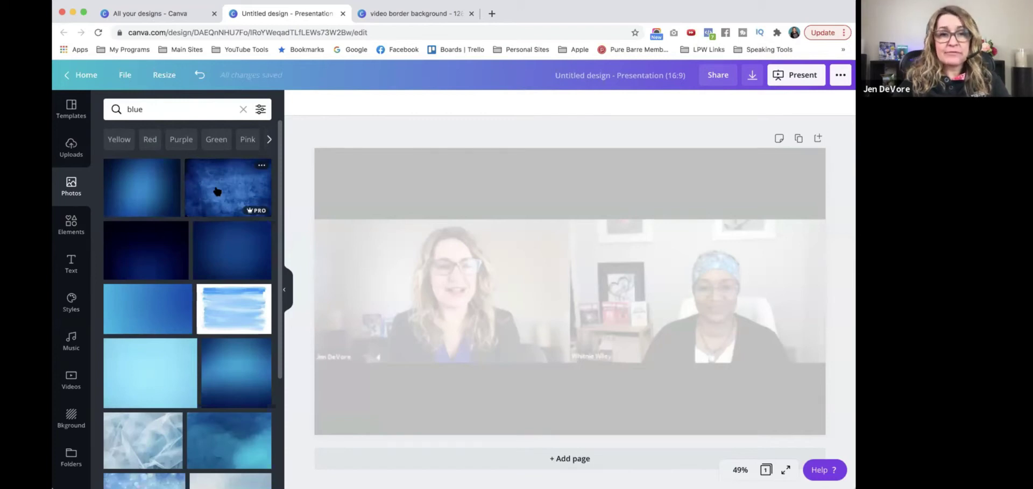
pyautogui.click(216, 192)
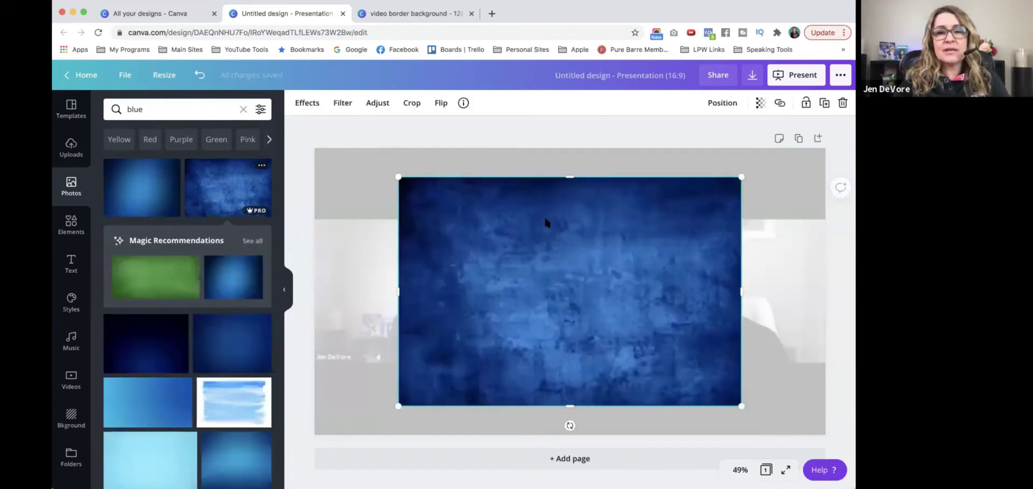
pyautogui.moveTo(569, 407); pyautogui.dragTo(572, 258)
pyautogui.moveTo(589, 214); pyautogui.dragTo(512, 190)
pyautogui.moveTo(493, 229); pyautogui.dragTo(511, 202)
pyautogui.moveTo(667, 185); pyautogui.dragTo(827, 183)
pyautogui.press('super+d')
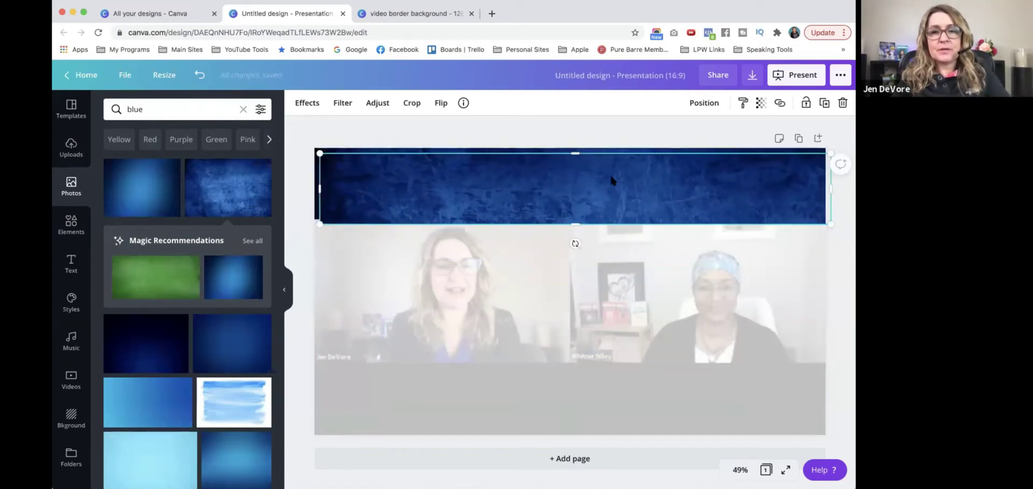
pyautogui.moveTo(611, 179); pyautogui.dragTo(608, 386)
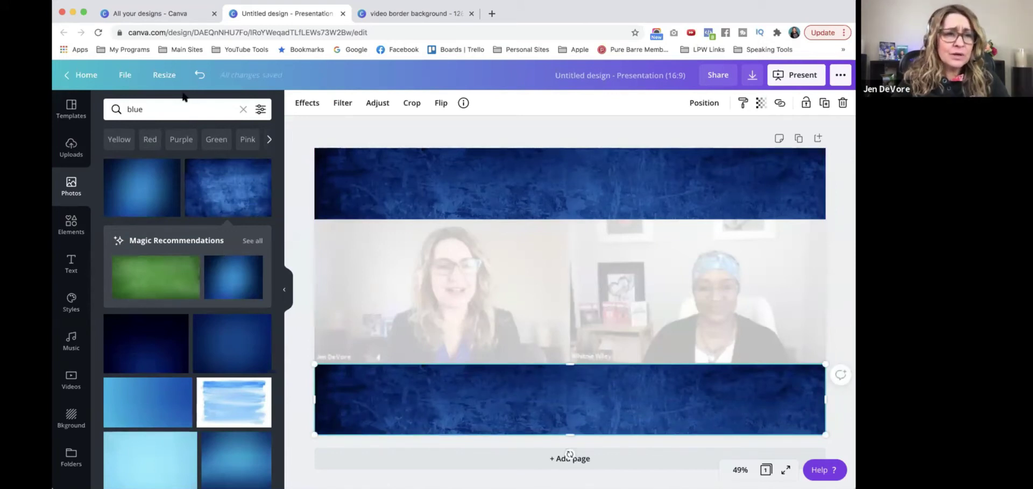
# Search Photos for 'red', try a dark red photo as a band, then delete it
pyautogui.click(181, 109)
pyautogui.doubleClick(181, 109)
pyautogui.write('red')
pyautogui.press('Return')
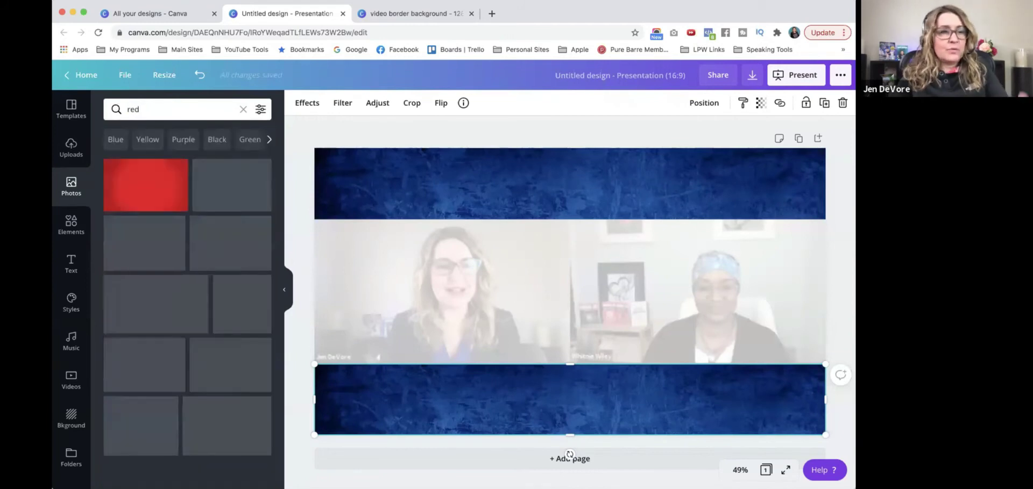
pyautogui.click(144, 243)
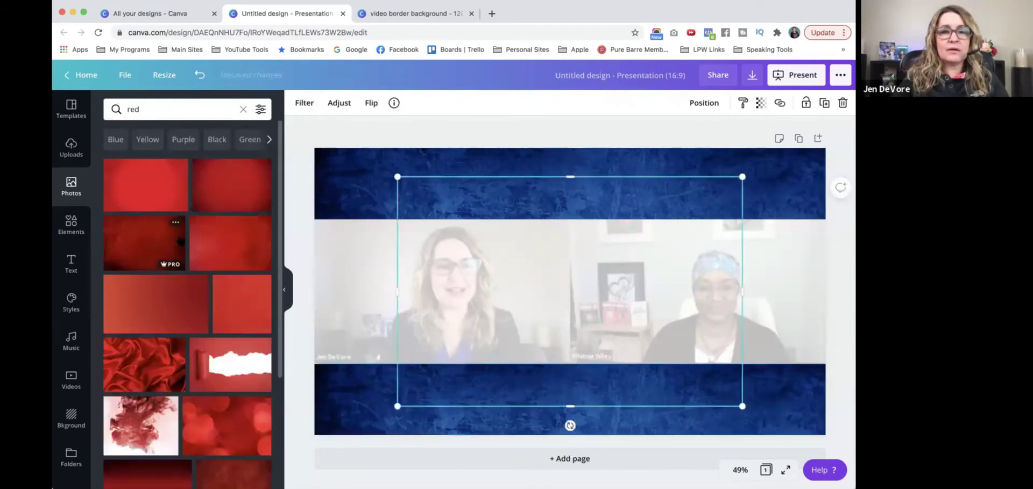
pyautogui.moveTo(574, 396); pyautogui.dragTo(576, 231)
pyautogui.press('Delete')
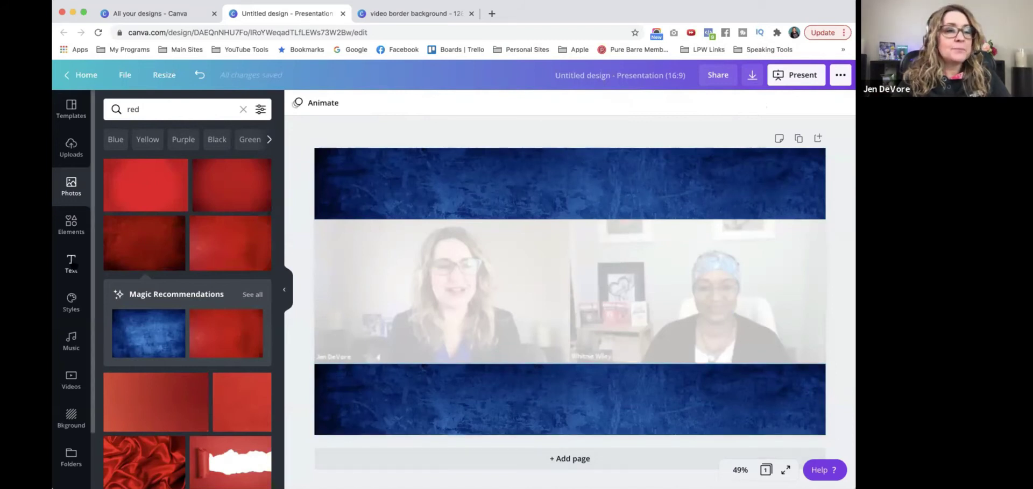
# Add a size 44.3 white subheading text box onto the bottom blue band
pyautogui.click(73, 264)
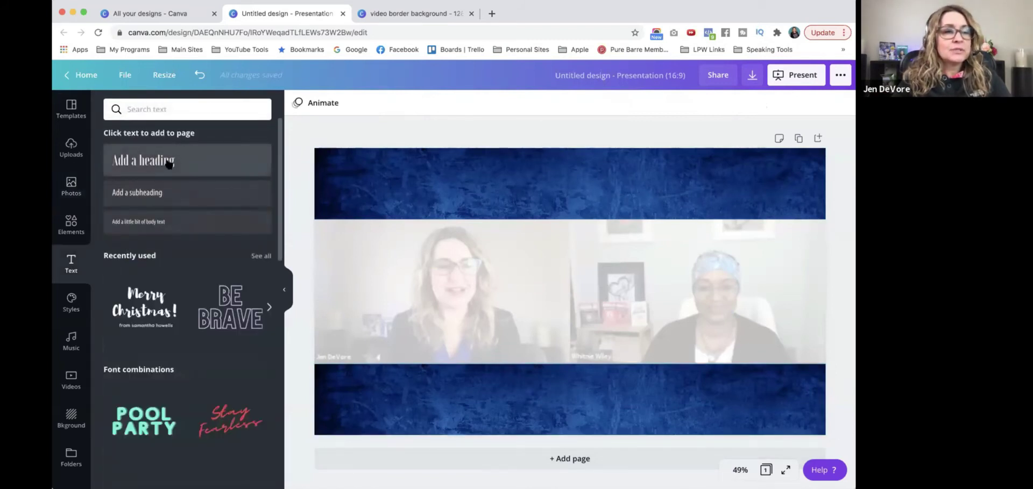
pyautogui.click(157, 192)
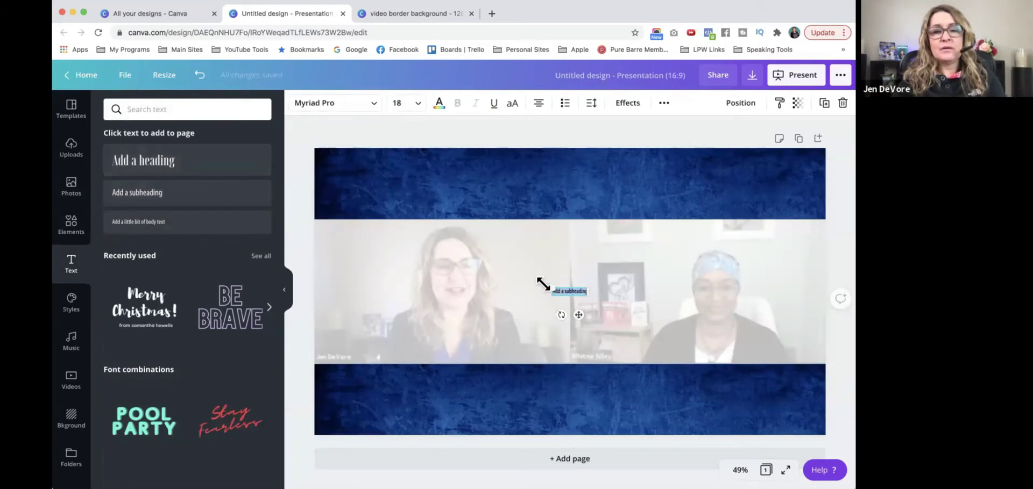
pyautogui.moveTo(544, 284); pyautogui.dragTo(500, 276)
pyautogui.moveTo(478, 318); pyautogui.dragTo(333, 413)
pyautogui.click(445, 108)
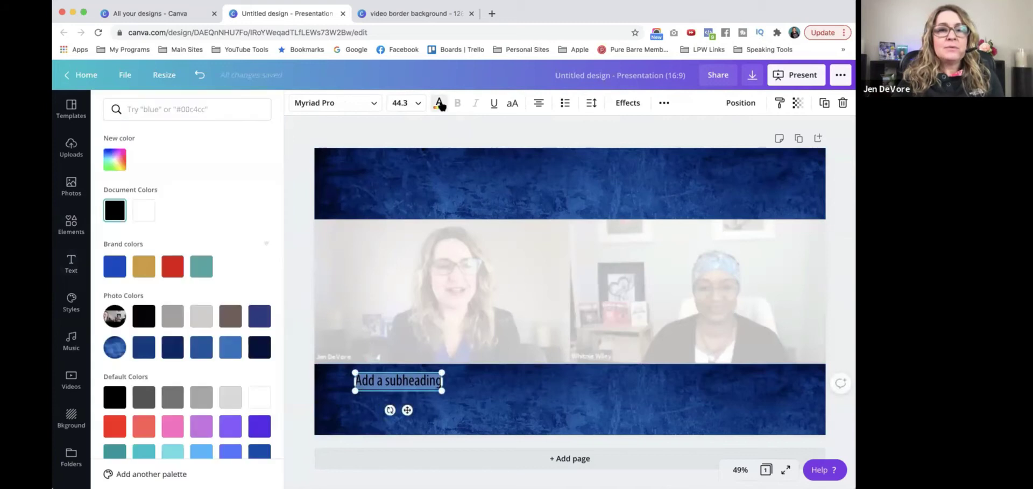
# Replace the placeholder with the speaker's name and 'Speaker, Author, Coach' on a second line
pyautogui.moveTo(437, 381); pyautogui.dragTo(349, 380)
pyautogui.click(438, 382)
pyautogui.press('BackSpace')
pyautogui.press('BackSpace')
pyautogui.press('BackSpace')
pyautogui.press('BackSpace')
pyautogui.press('BackSpace')
pyautogui.press('BackSpace')
pyautogui.press('BackSpace')
pyautogui.press('BackSpace')
pyautogui.press('BackSpace')
pyautogui.press('BackSpace')
pyautogui.press('BackSpace')
pyautogui.press('BackSpace')
pyautogui.press('BackSpace')
pyautogui.press('BackSpace')
pyautogui.press('BackSpace')
pyautogui.press('BackSpace')
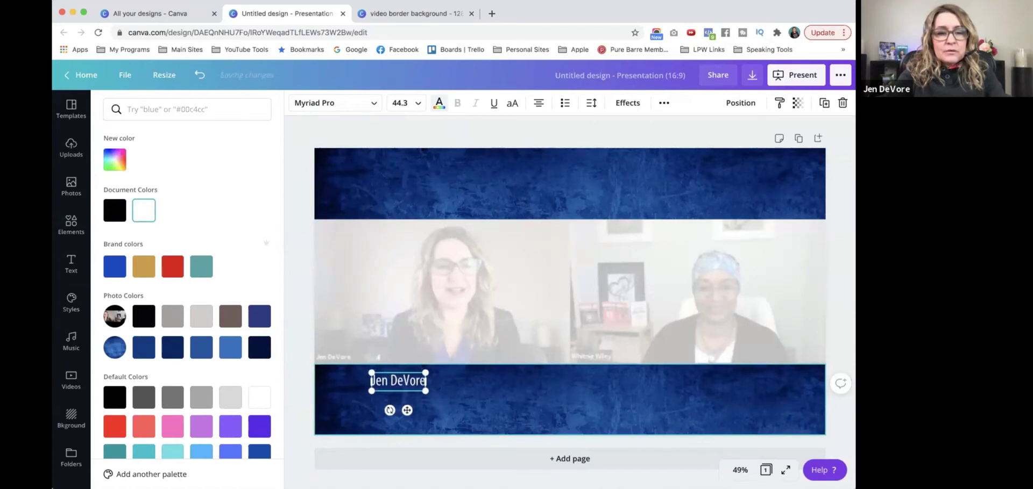
pyautogui.press('Return')
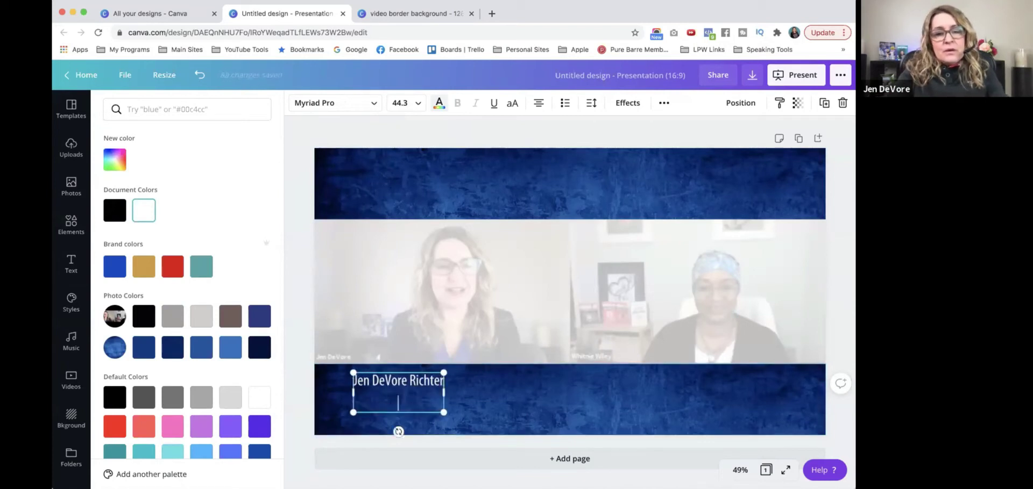
pyautogui.write('Speaker, Author, Coach')
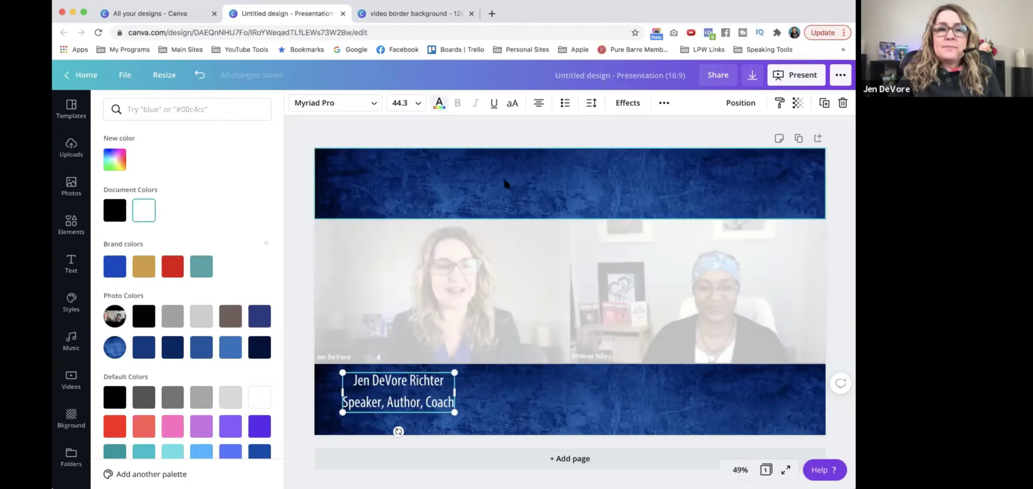
# Left-align the text, set its line height to 0.66, and nudge it slightly right
pyautogui.click(539, 104)
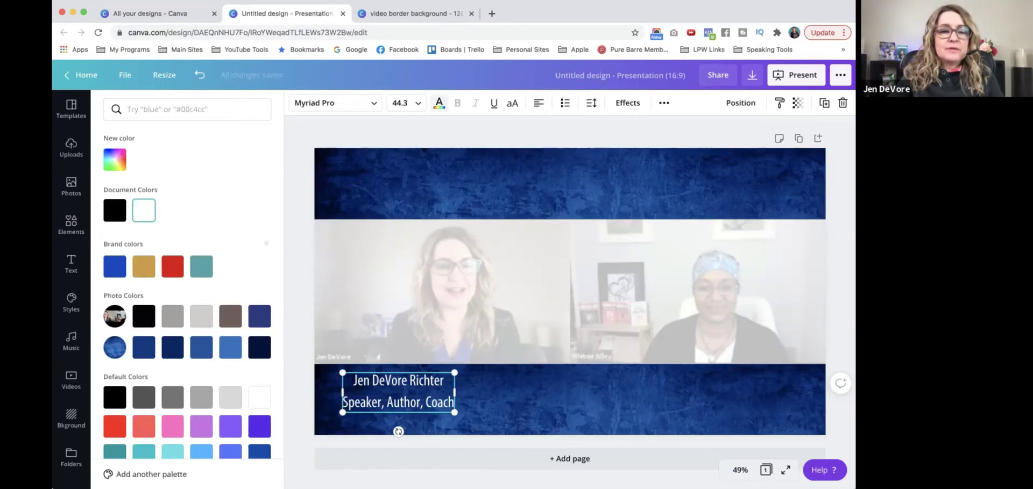
pyautogui.click(538, 103)
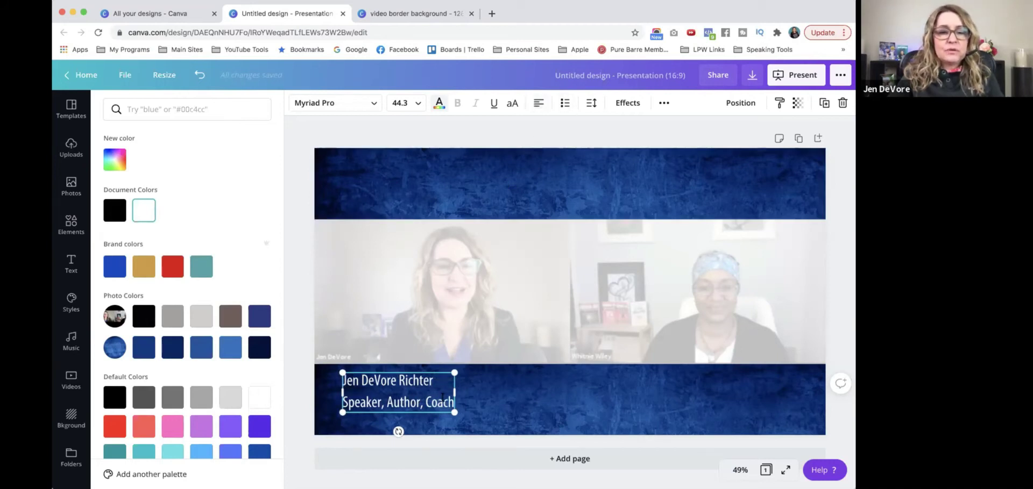
pyautogui.click(590, 103)
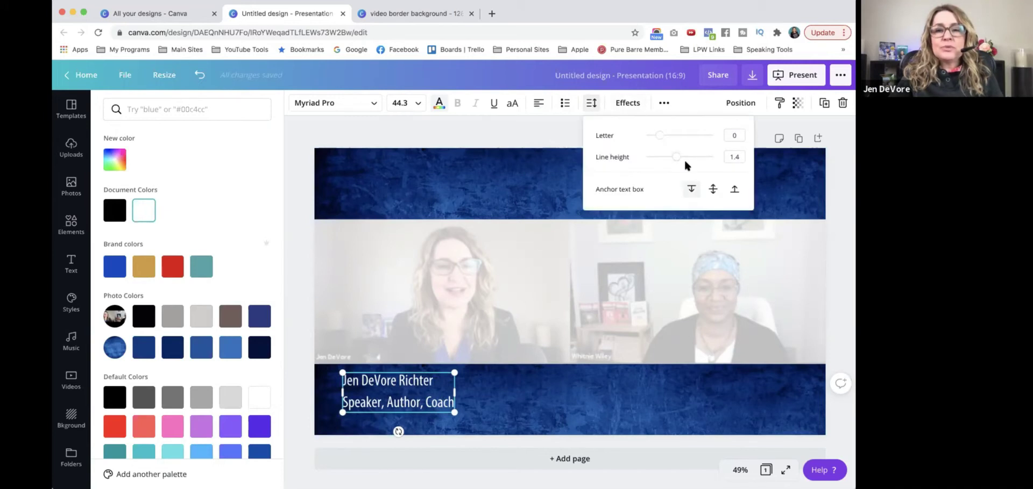
pyautogui.moveTo(677, 158); pyautogui.dragTo(651, 160)
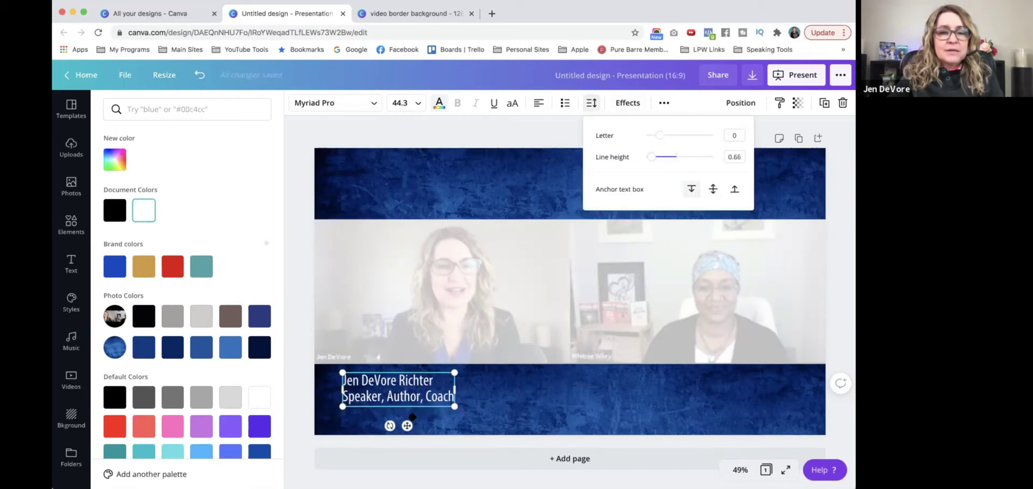
pyautogui.click(71, 263)
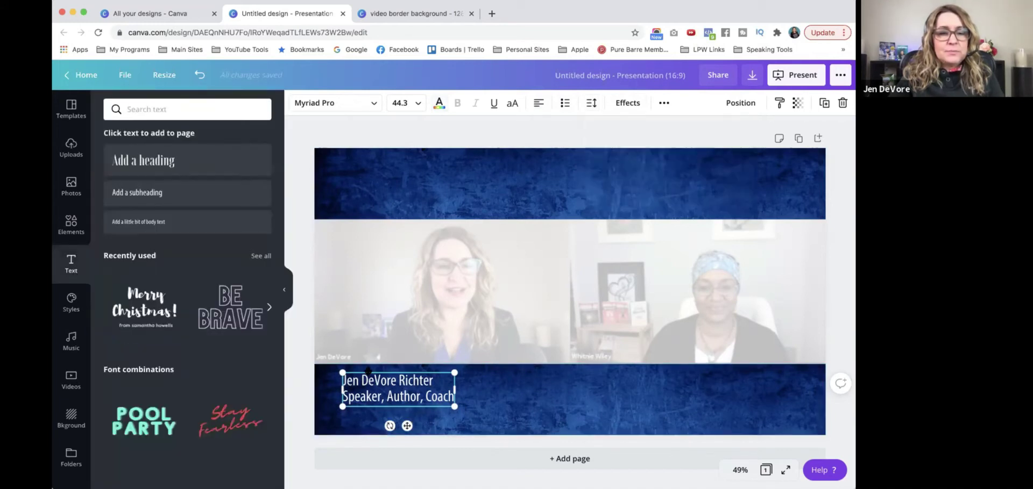
pyautogui.moveTo(398, 388); pyautogui.dragTo(420, 388)
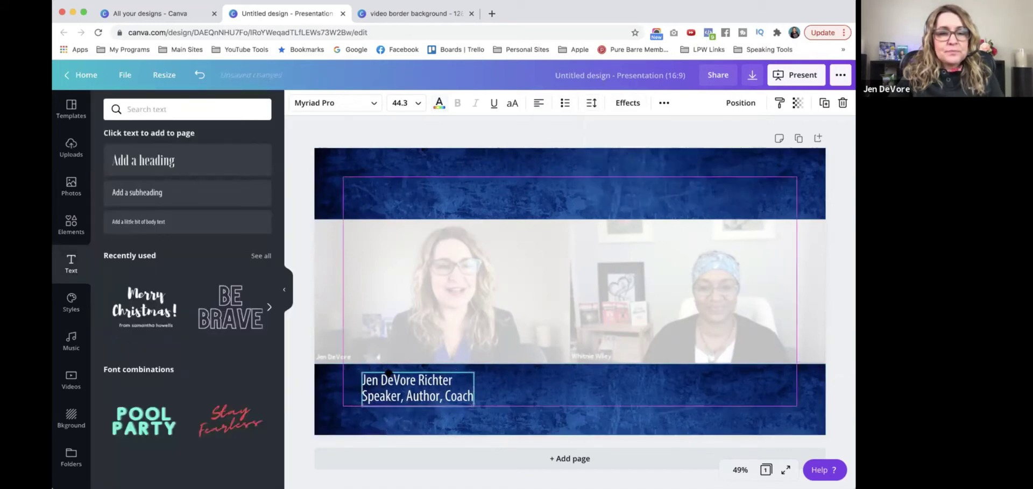
pyautogui.click(299, 356)
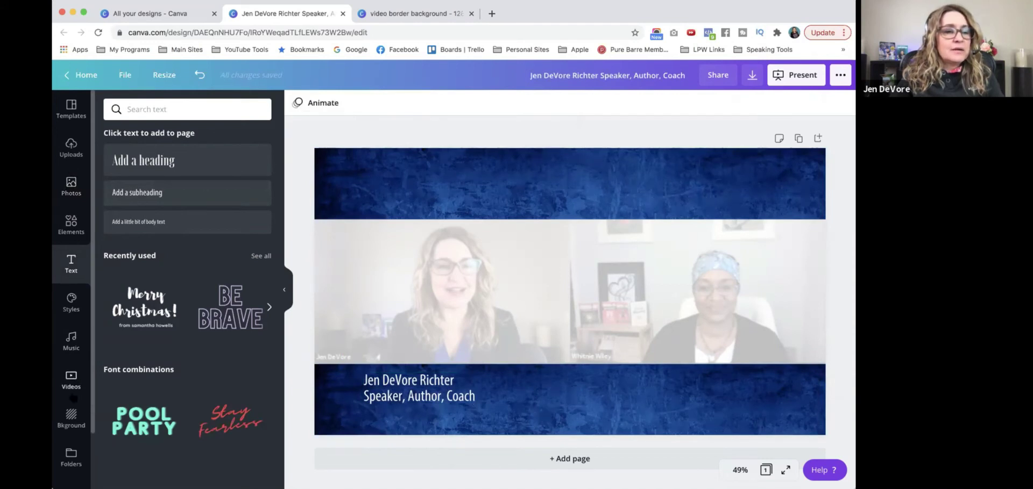
# Search Elements for 'youtube' and place a small red play icon left of the name
pyautogui.click(71, 224)
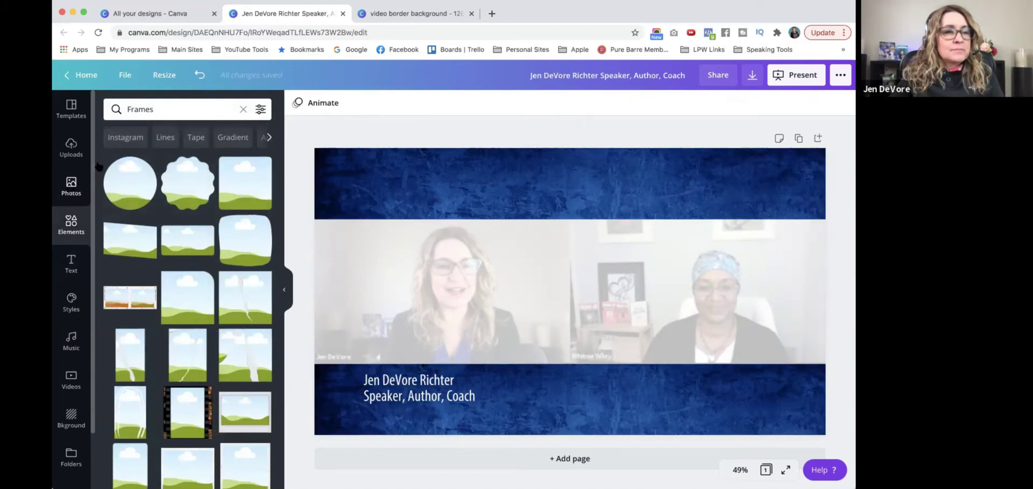
pyautogui.click(243, 108)
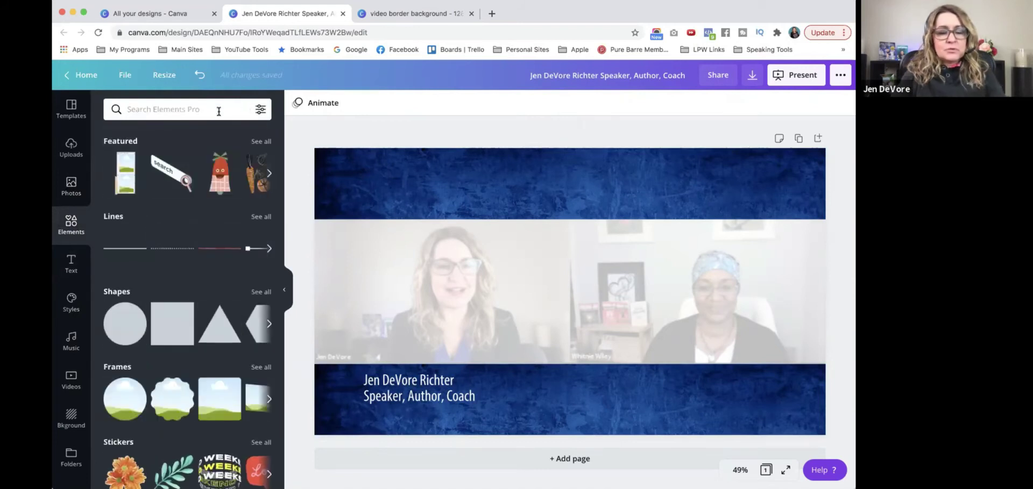
pyautogui.write('yout')
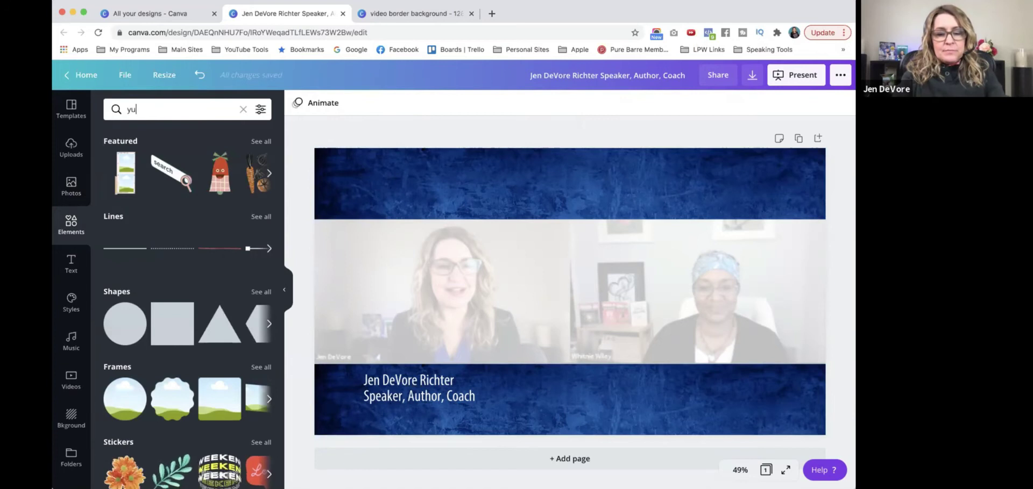
pyautogui.write('ube')
pyautogui.press('Return')
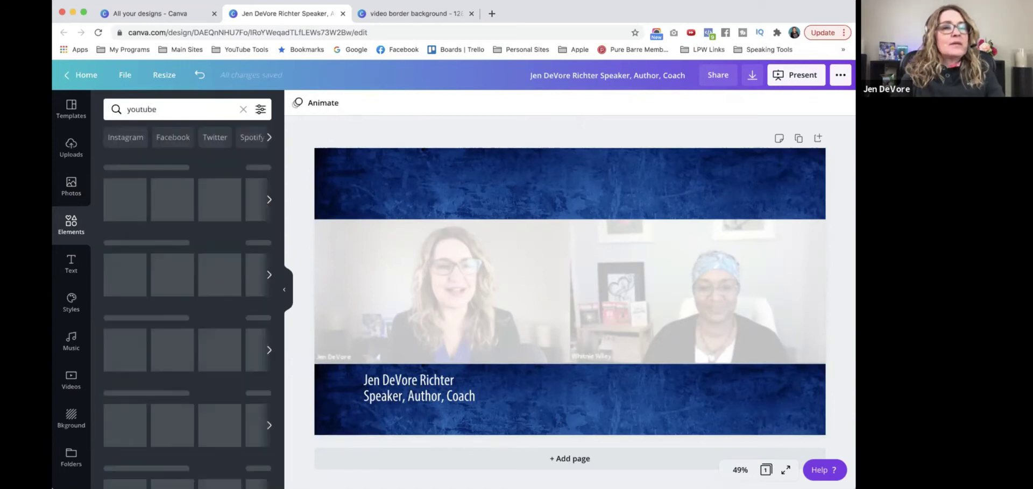
pyautogui.click(244, 250)
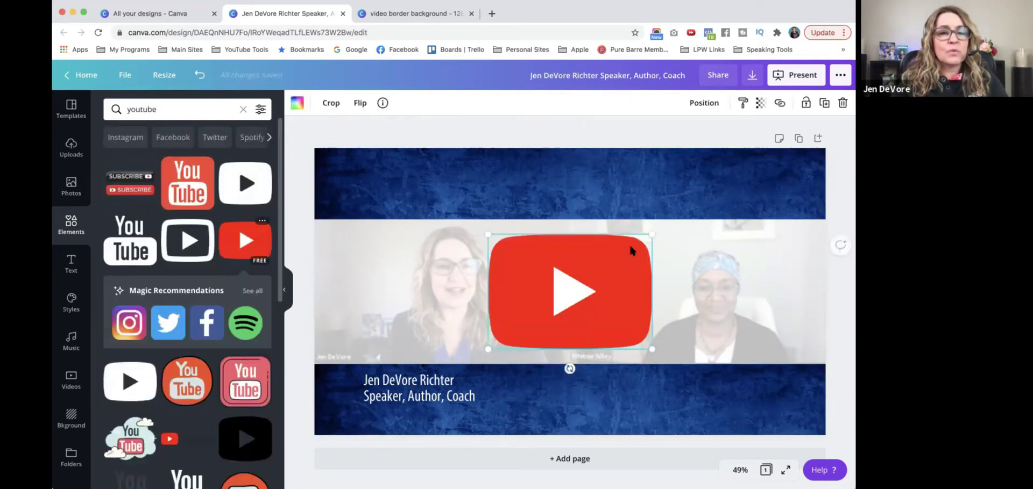
pyautogui.moveTo(648, 229); pyautogui.dragTo(343, 386)
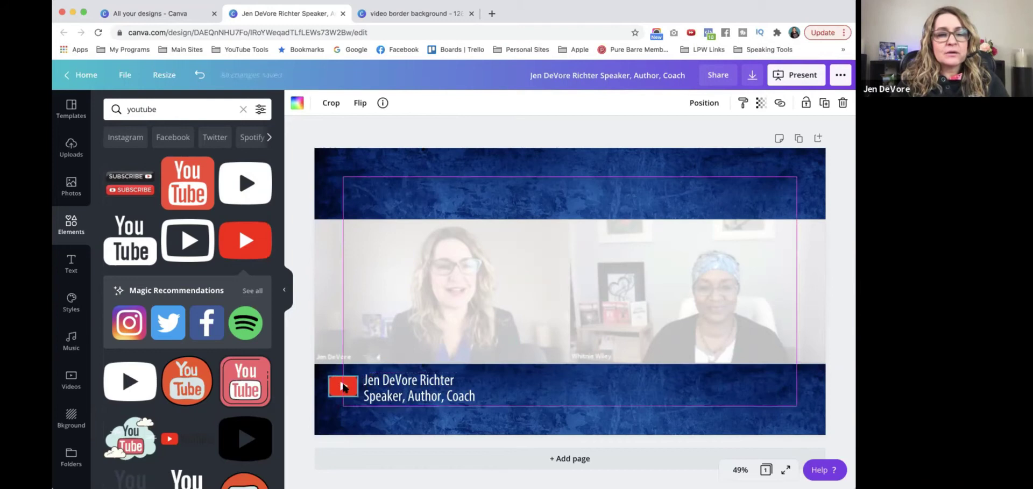
pyautogui.click(292, 384)
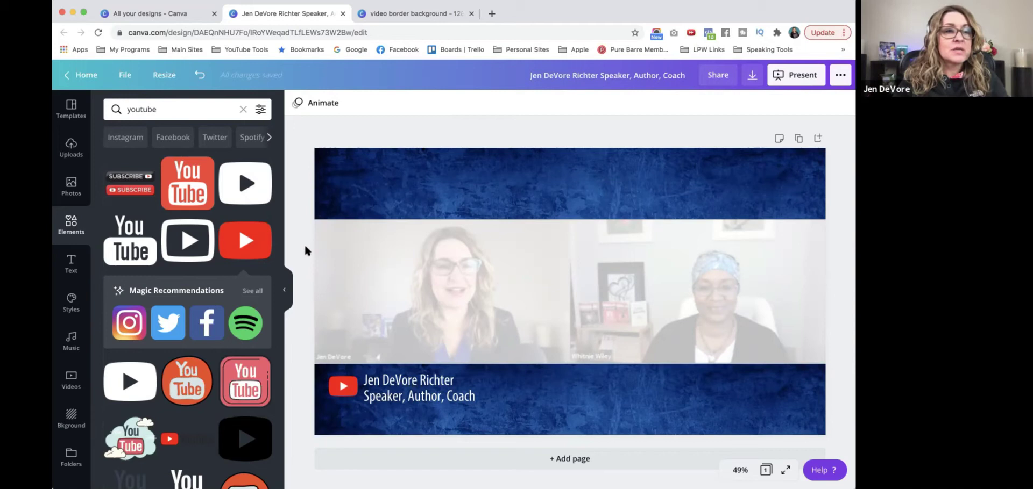
# Copy the name text to the banner's right and retype it with the guest's name and 'Leadership & Employee Development Expert'
pyautogui.click(438, 392)
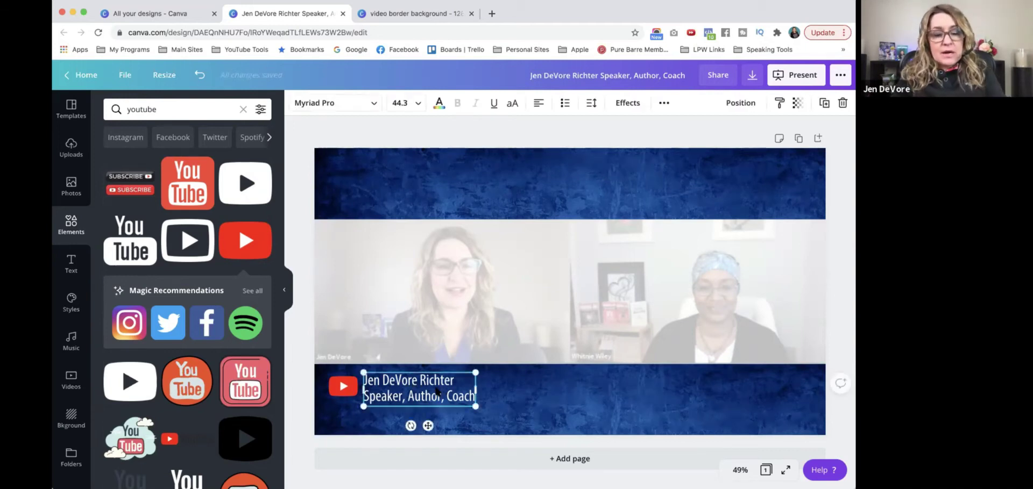
pyautogui.moveTo(438, 392); pyautogui.dragTo(570, 380)
pyautogui.click(603, 380)
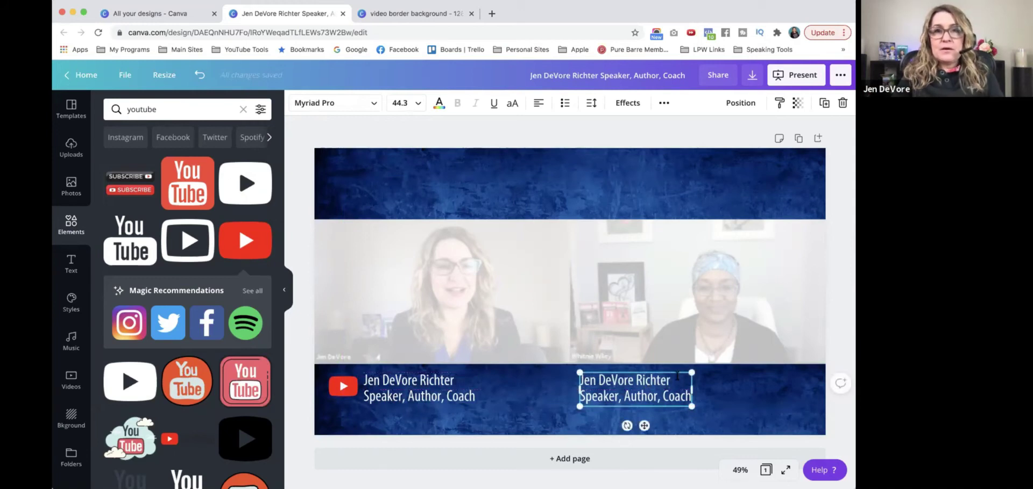
pyautogui.moveTo(674, 381); pyautogui.dragTo(580, 380)
pyautogui.press('BackSpace')
pyautogui.hotkey('shift', 'Down')
pyautogui.hotkey('shift', 'End')
pyautogui.press('Delete')
pyautogui.press('Return')
pyautogui.write('Leadership & Employee Deve')
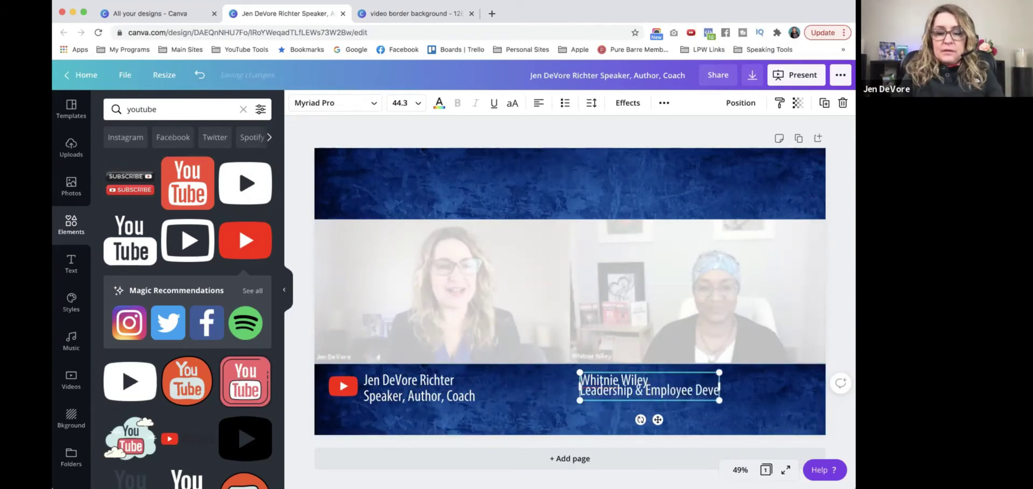
pyautogui.write('lopment Expert')
# Increase the guest text's line height and move it further right
pyautogui.click(591, 102)
pyautogui.moveTo(662, 156); pyautogui.dragTo(672, 156)
pyautogui.press('Escape')
pyautogui.moveTo(693, 390); pyautogui.dragTo(709, 390)
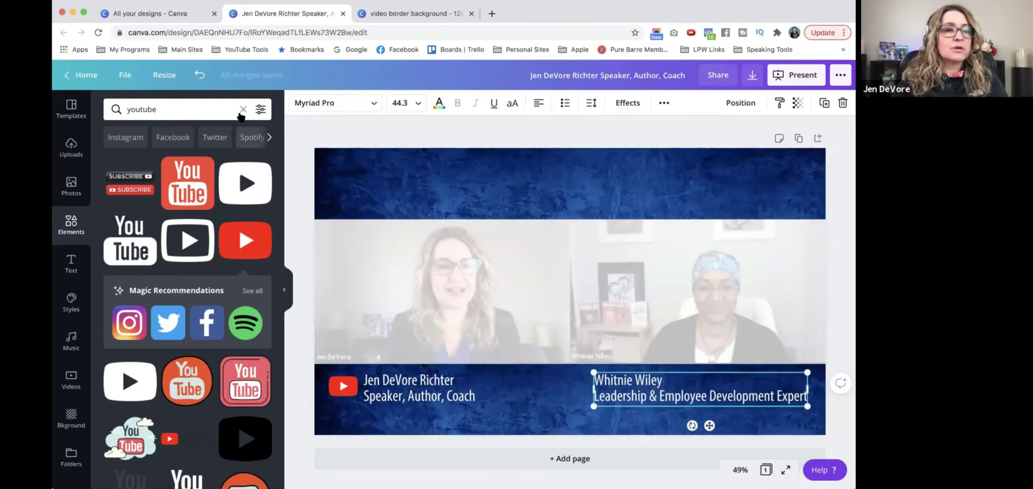
# Search elements for 'linked' and place a LinkedIn icon beside the guest text, shifting both right
pyautogui.click(242, 109)
pyautogui.write('linked')
pyautogui.press('Return')
pyautogui.moveTo(185, 240); pyautogui.dragTo(576, 388)
pyautogui.keyDown('shift'); pyautogui.click(699, 397); pyautogui.keyUp('shift')
pyautogui.moveTo(820, 396); pyautogui.dragTo(831, 395)
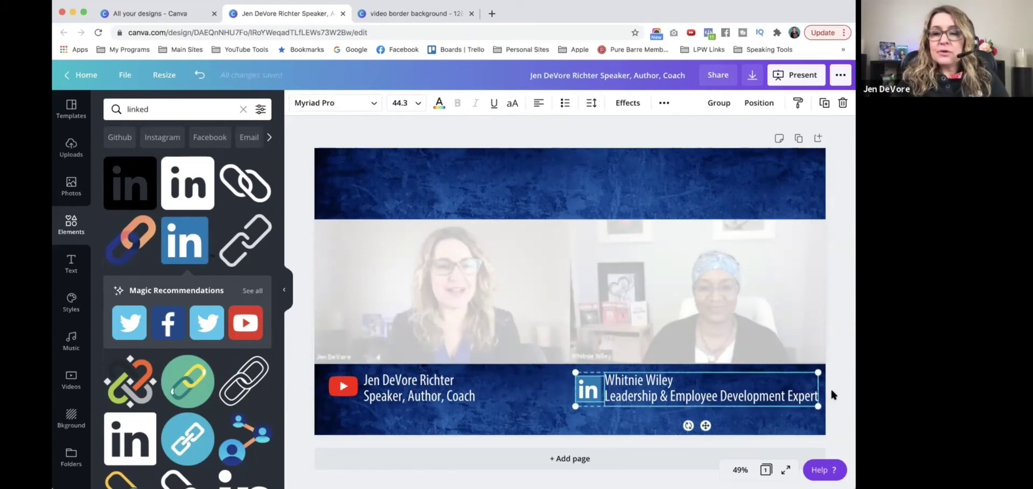
pyautogui.click(562, 377)
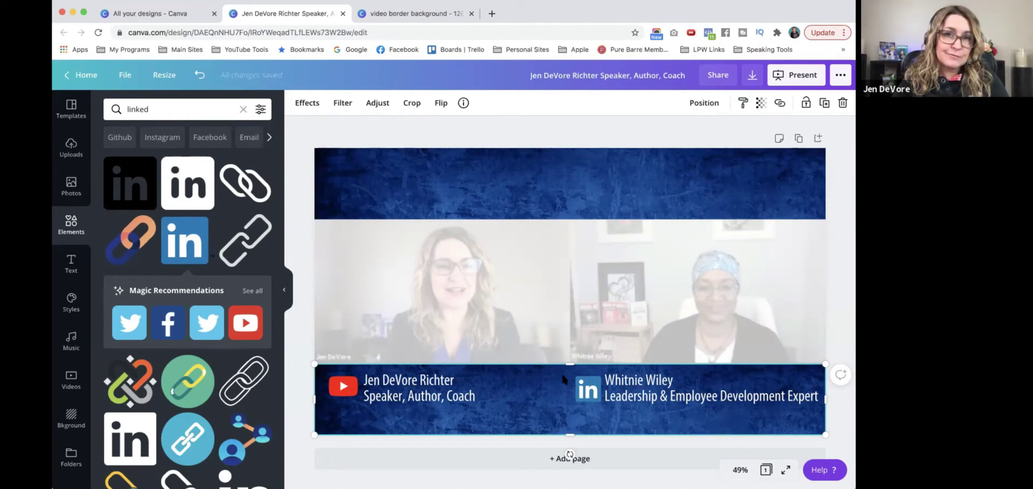
# Delete the interview screenshot from the middle of the design
pyautogui.click(603, 257)
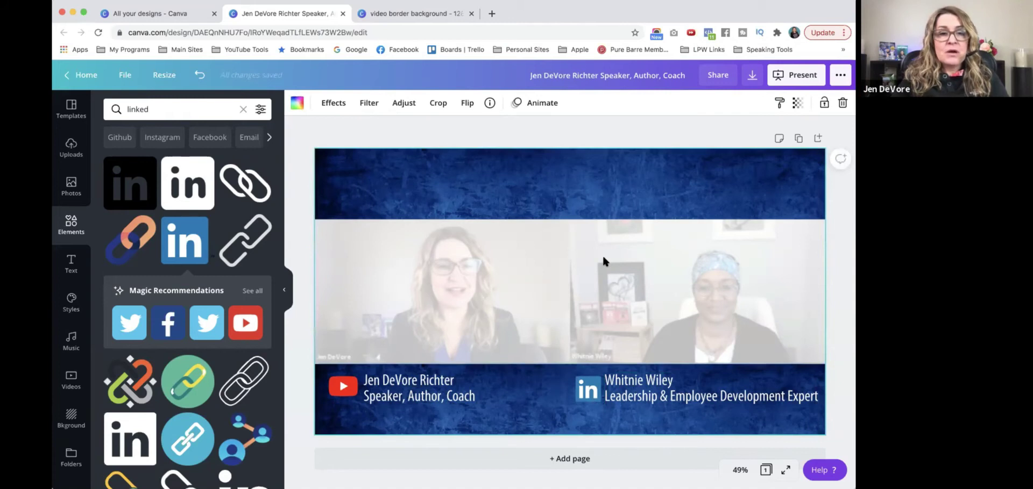
pyautogui.click(645, 303)
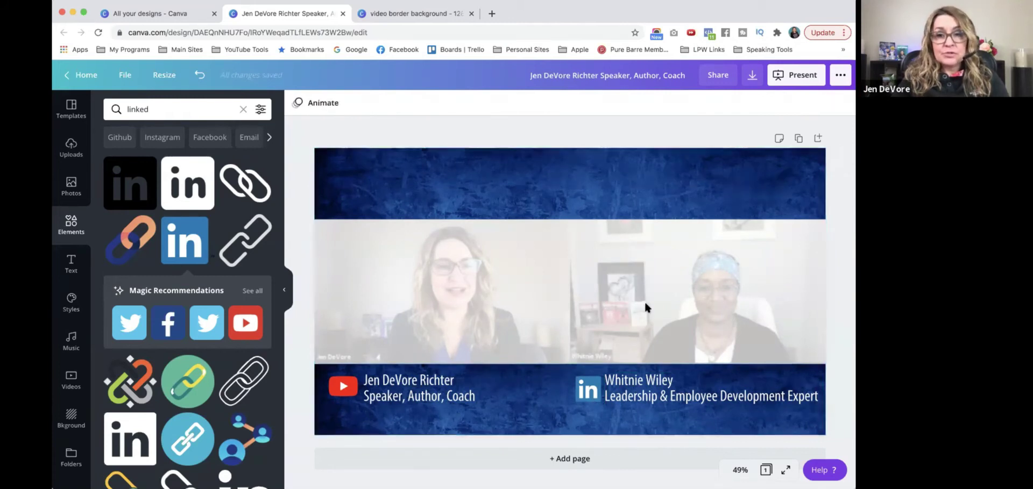
pyautogui.click(645, 304)
pyautogui.press('Delete')
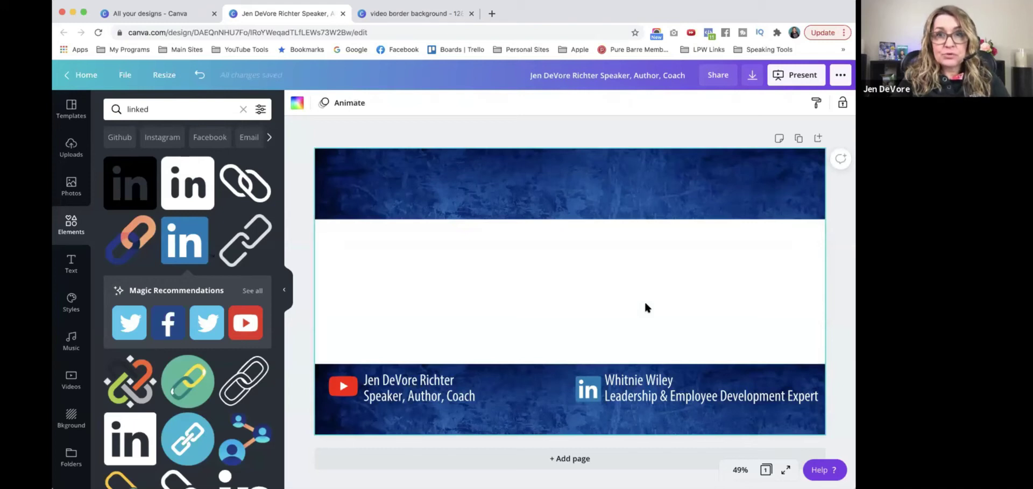
# Set up the download as a PNG with a transparent background
pyautogui.click(753, 75)
pyautogui.click(703, 150)
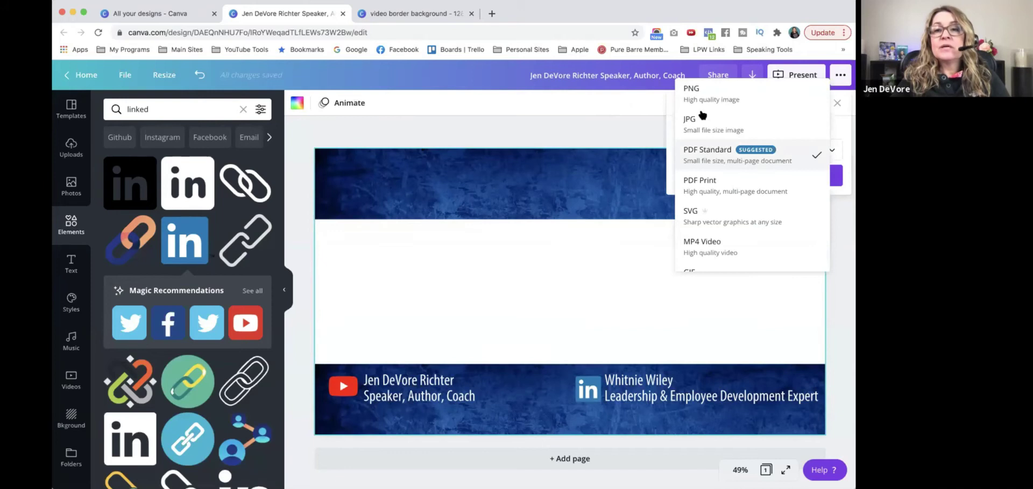
pyautogui.click(702, 92)
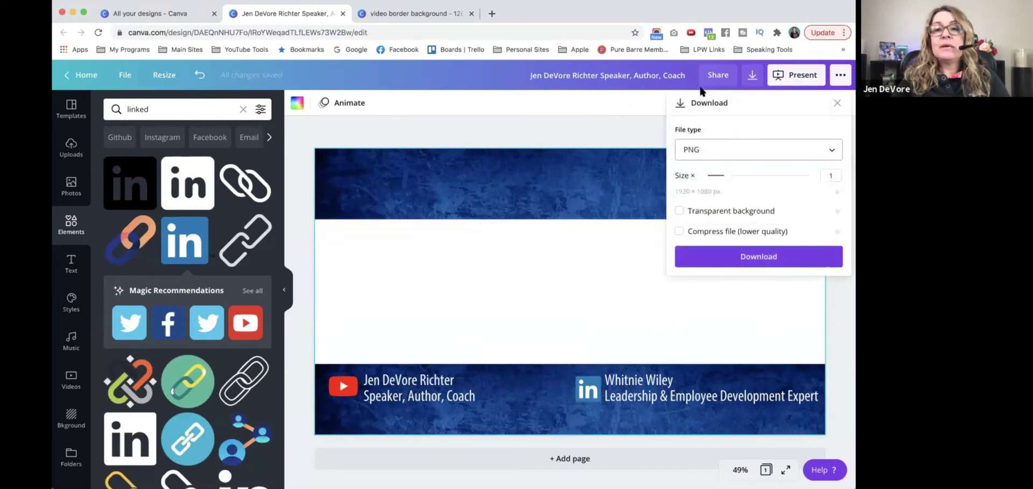
pyautogui.click(679, 211)
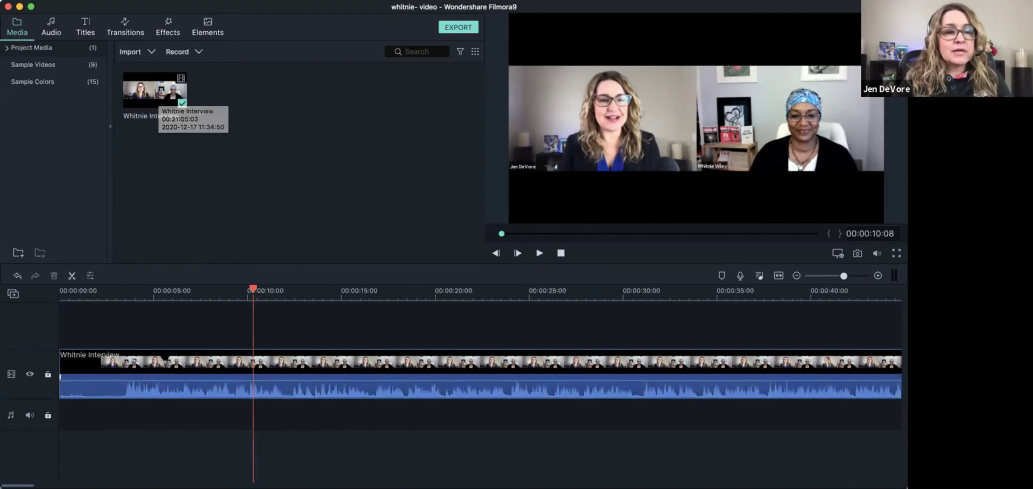
# Open Filmora9's Import Media Files browser to add another file to the project
pyautogui.click(163, 363)
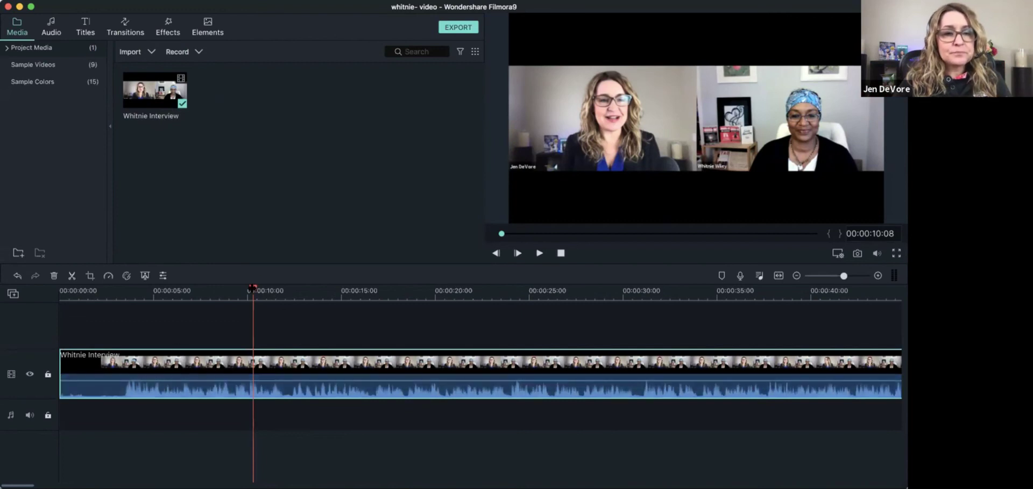
pyautogui.click(156, 51)
pyautogui.click(157, 62)
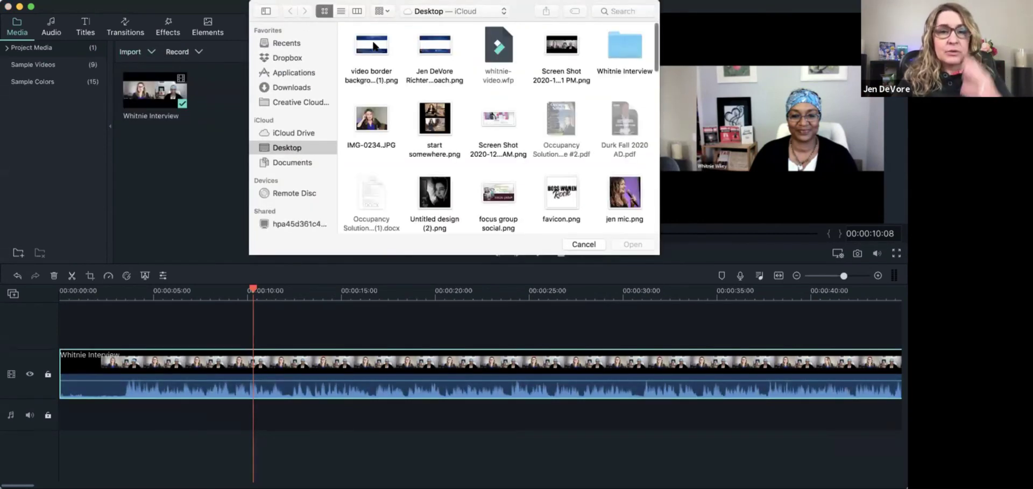
# Import the 'video border background' PNG from the Desktop into Project Media
pyautogui.click(374, 46)
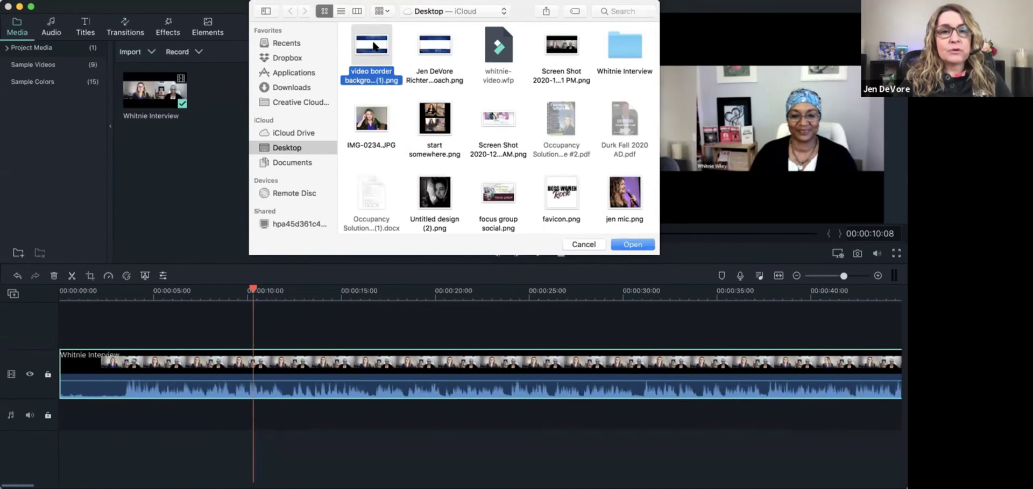
pyautogui.doubleClick(375, 46)
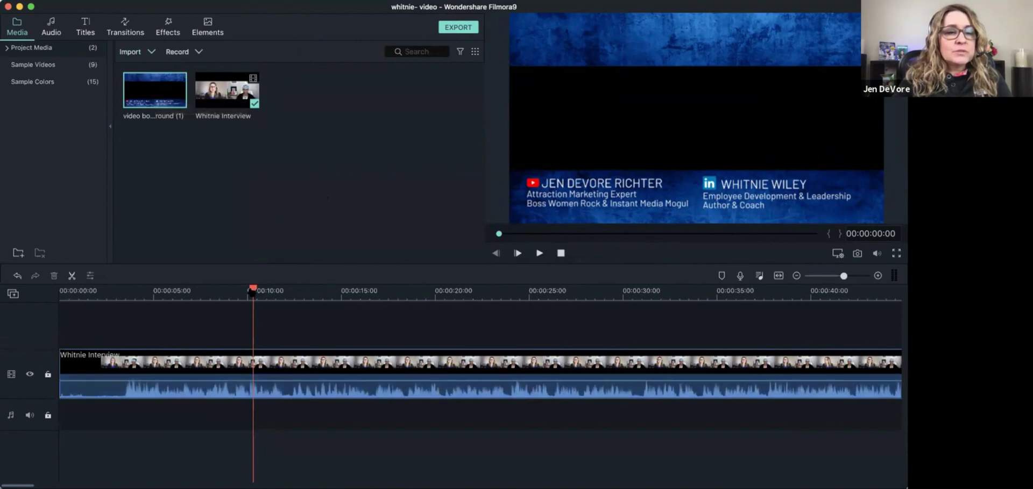
# Split the interview at 00:00:03:10, delete the opening piece, and move the clip to 0
pyautogui.moveTo(251, 292); pyautogui.dragTo(123, 312)
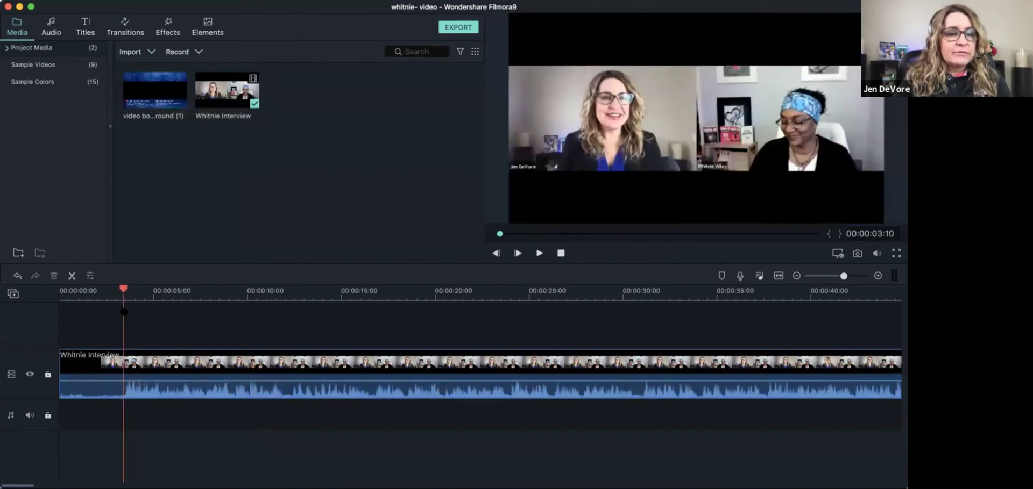
pyautogui.click(72, 276)
pyautogui.click(92, 376)
pyautogui.press('Delete')
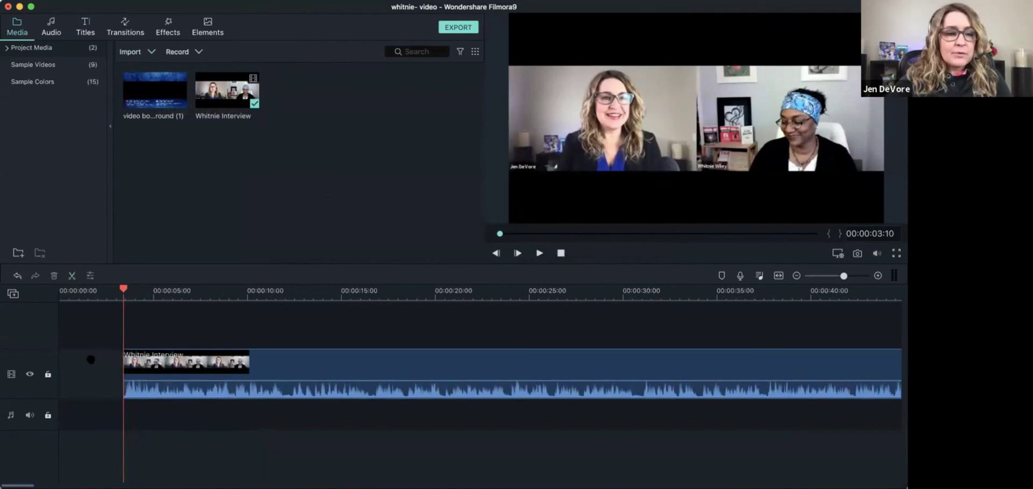
pyautogui.moveTo(176, 362); pyautogui.dragTo(114, 365)
pyautogui.click(61, 295)
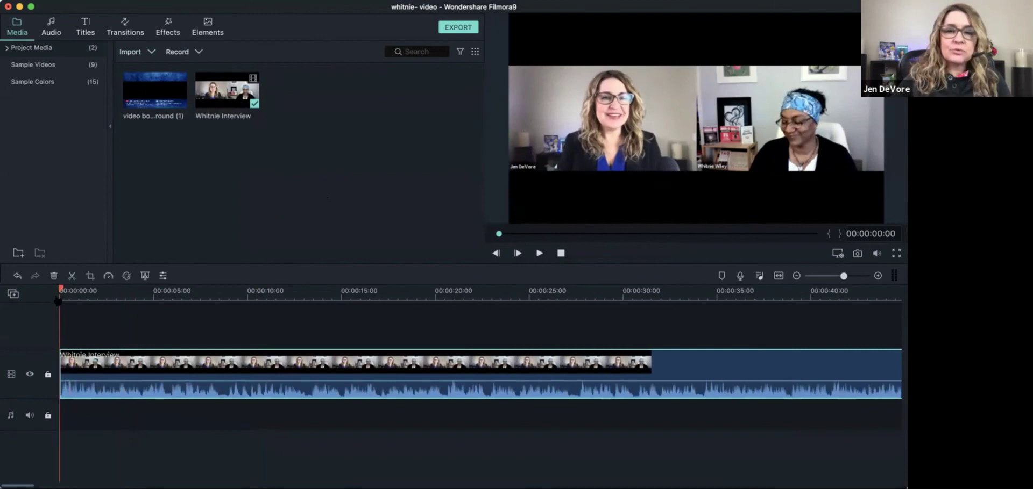
pyautogui.press('space')
pyautogui.press('space')
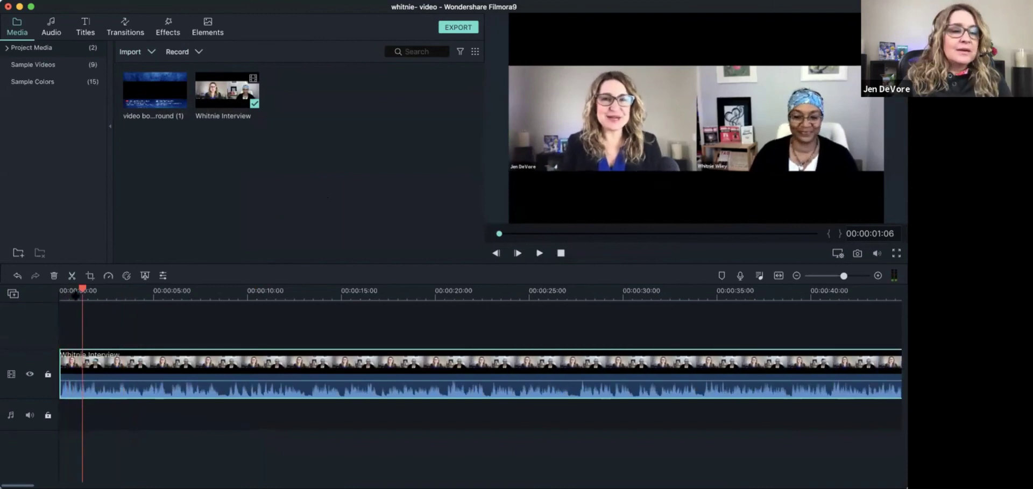
# Split the interview near its final moments and delete the trailing sliver
pyautogui.moveTo(844, 276); pyautogui.dragTo(822, 277)
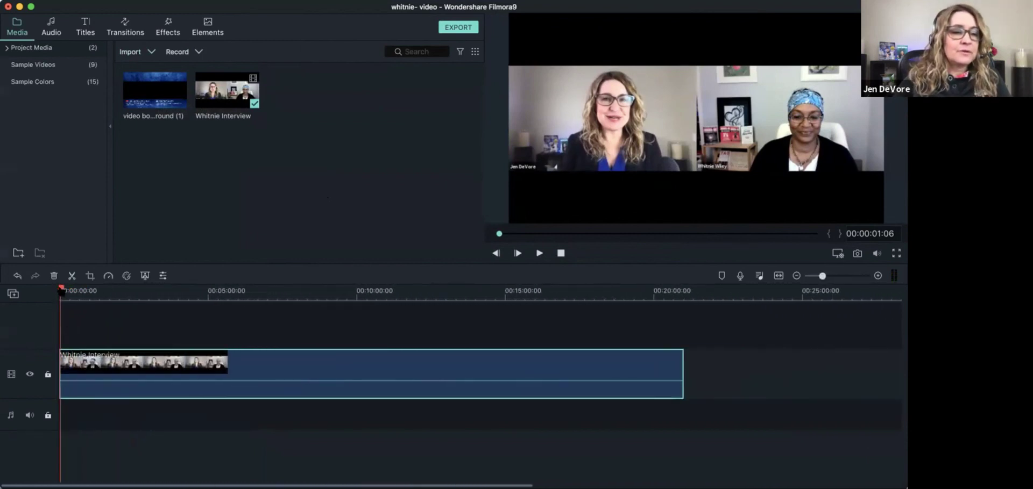
pyautogui.click(529, 333)
pyautogui.click(638, 334)
pyautogui.click(673, 334)
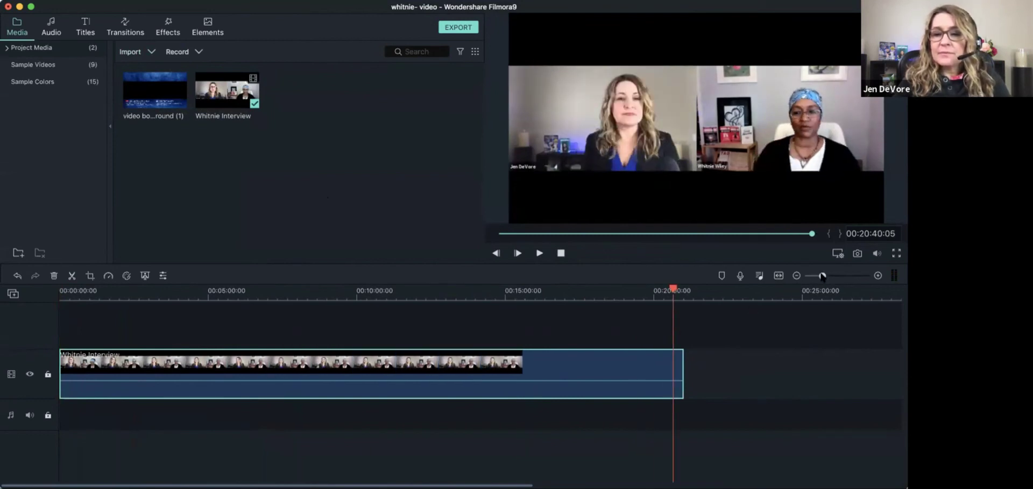
pyautogui.moveTo(823, 277); pyautogui.dragTo(827, 276)
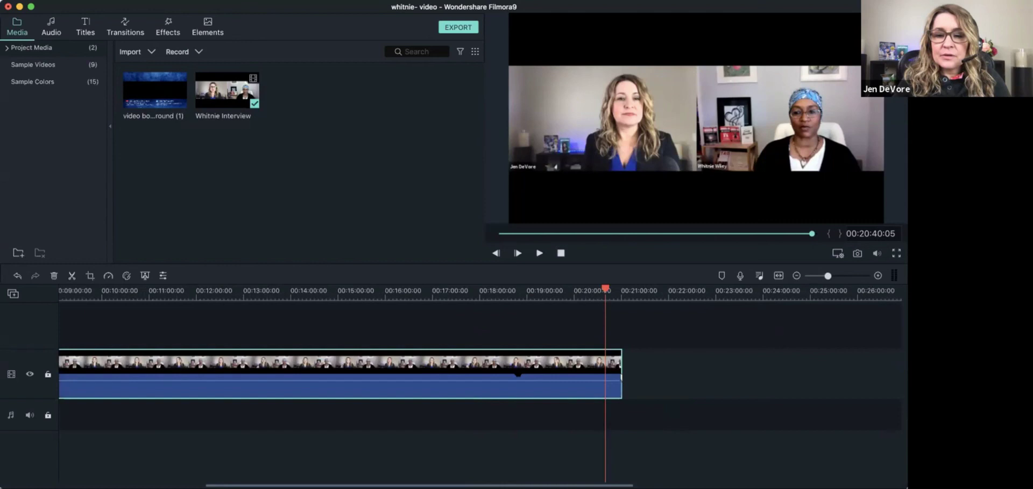
pyautogui.moveTo(606, 291); pyautogui.dragTo(620, 291)
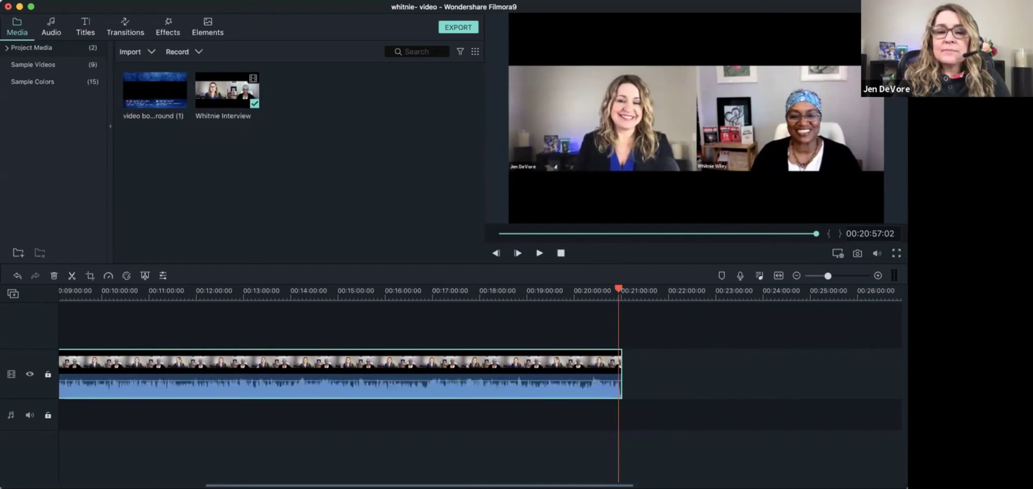
pyautogui.click(71, 276)
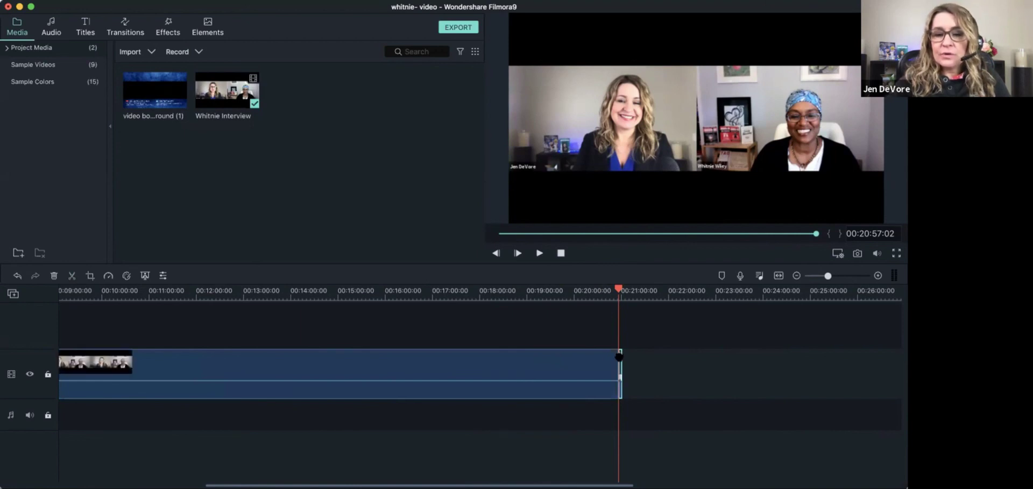
pyautogui.press('Delete')
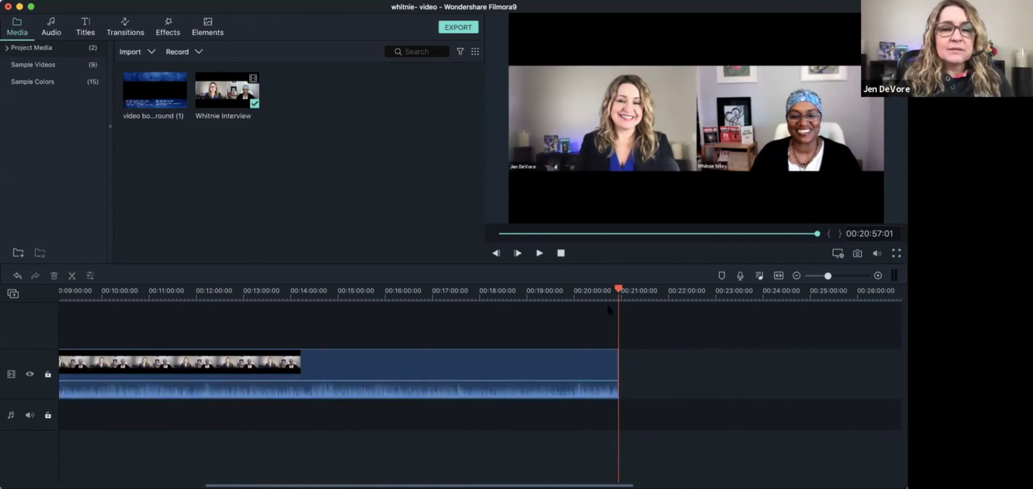
pyautogui.click(457, 293)
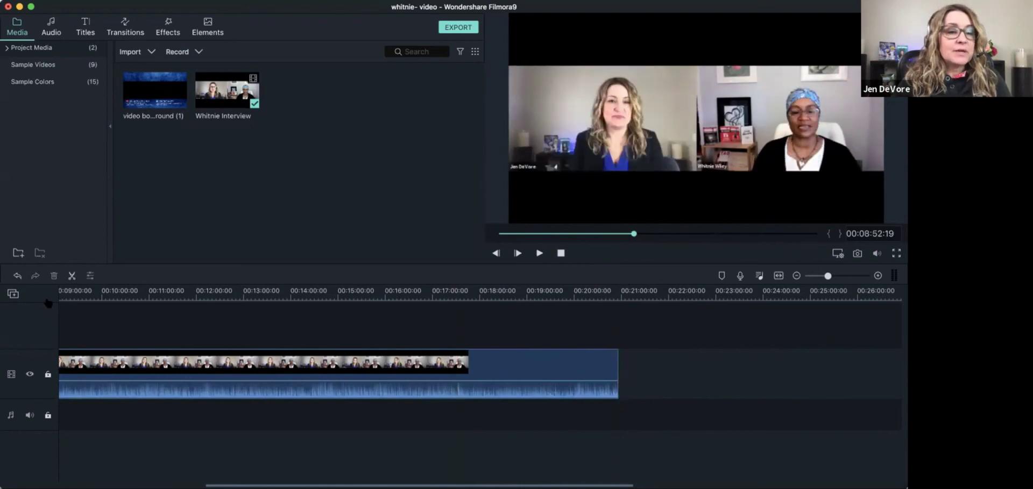
pyautogui.click(633, 234)
pyautogui.moveTo(827, 276); pyautogui.dragTo(824, 275)
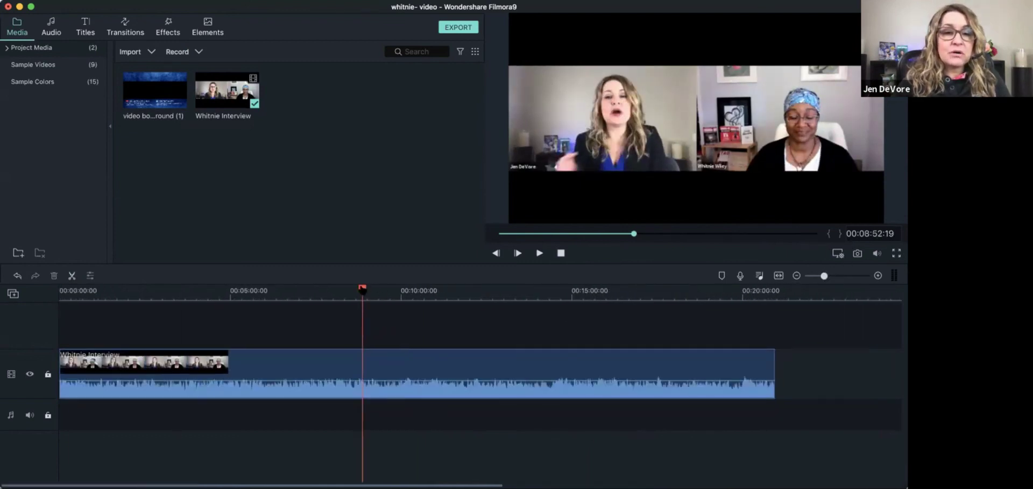
pyautogui.click(61, 293)
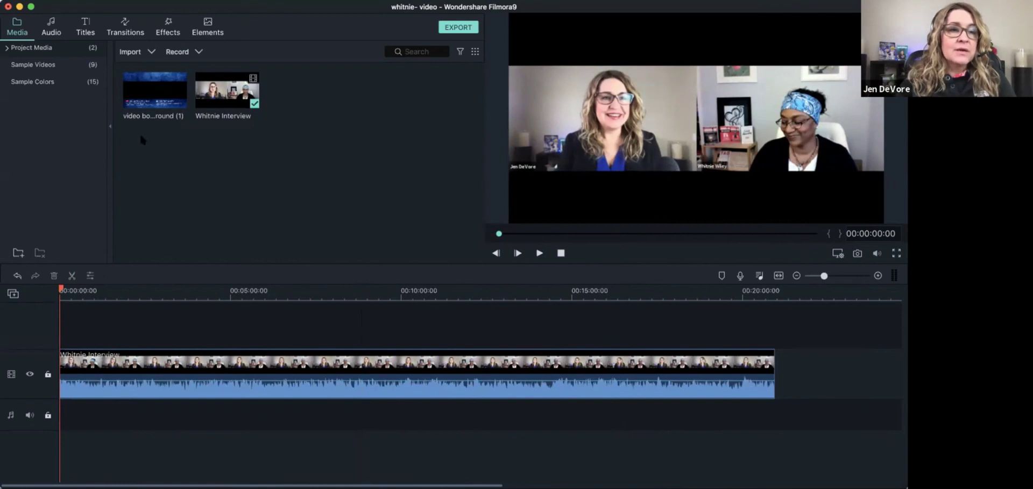
# Put the border PNG above the interview, stretch it to the clip's end, and preview
pyautogui.click(155, 89)
pyautogui.moveTo(121, 254); pyautogui.dragTo(61, 333)
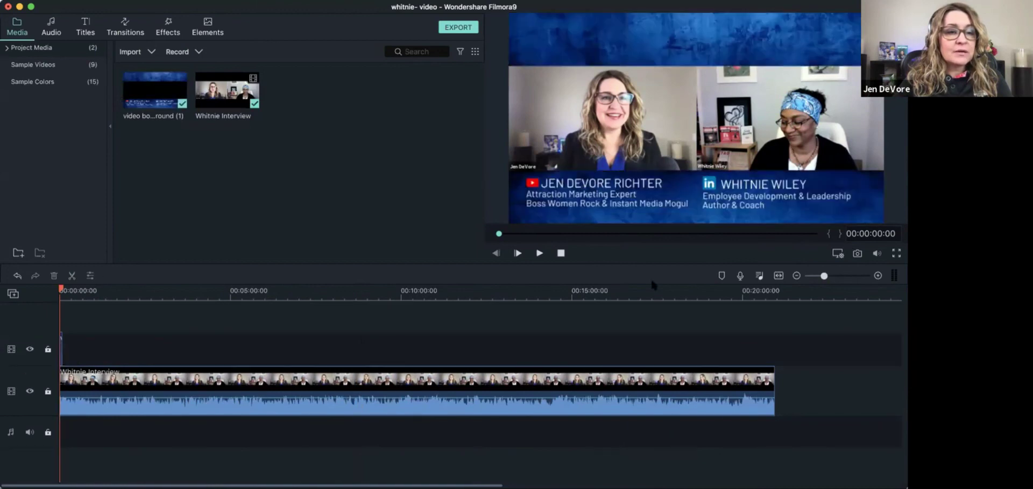
pyautogui.click(835, 276)
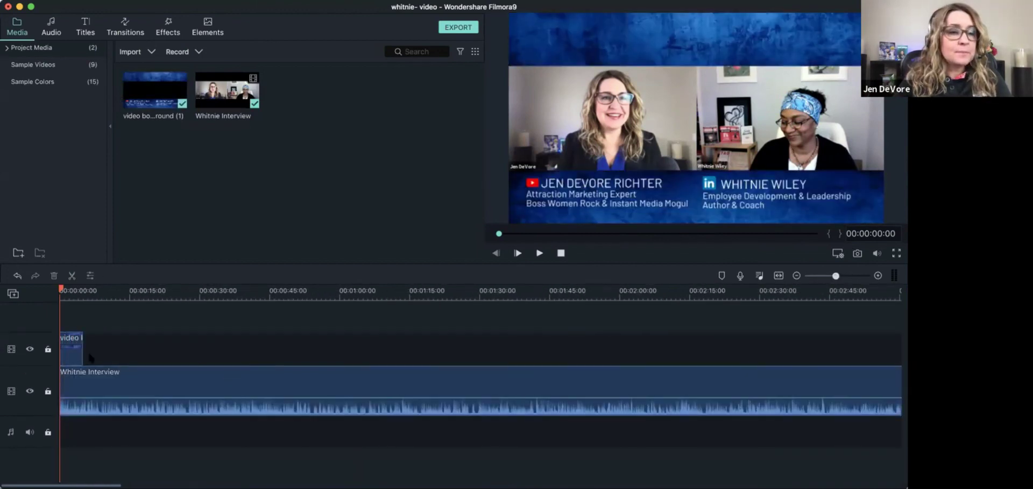
pyautogui.moveTo(83, 350); pyautogui.dragTo(794, 350)
pyautogui.moveTo(835, 276); pyautogui.dragTo(823, 276)
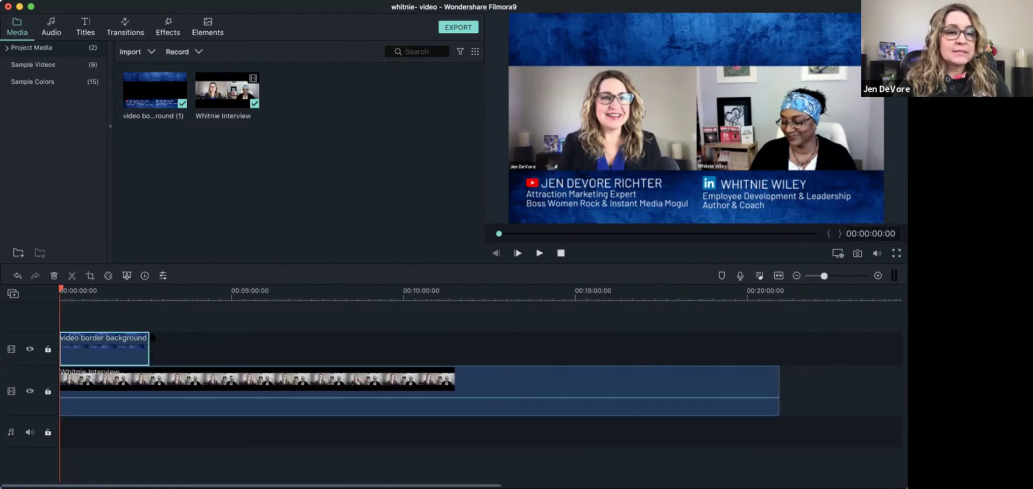
pyautogui.moveTo(150, 345); pyautogui.dragTo(776, 352)
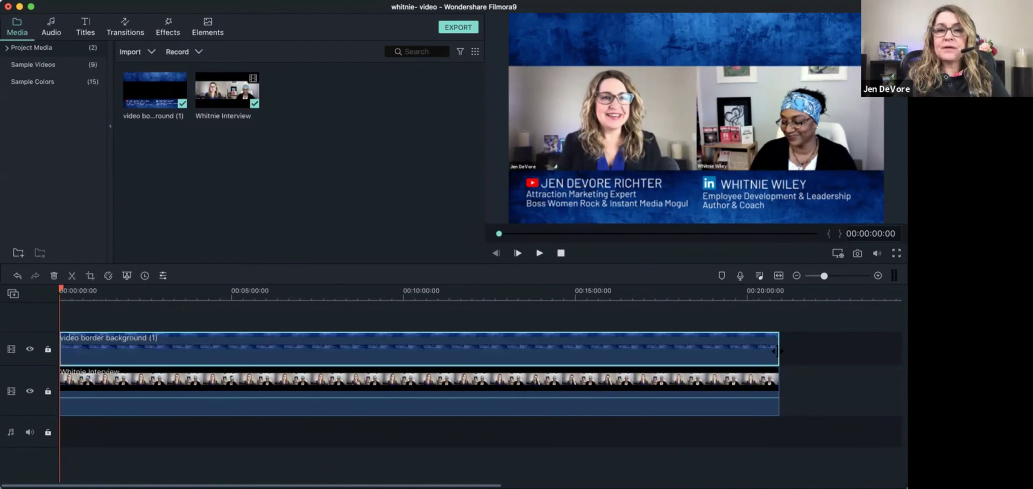
pyautogui.press('space')
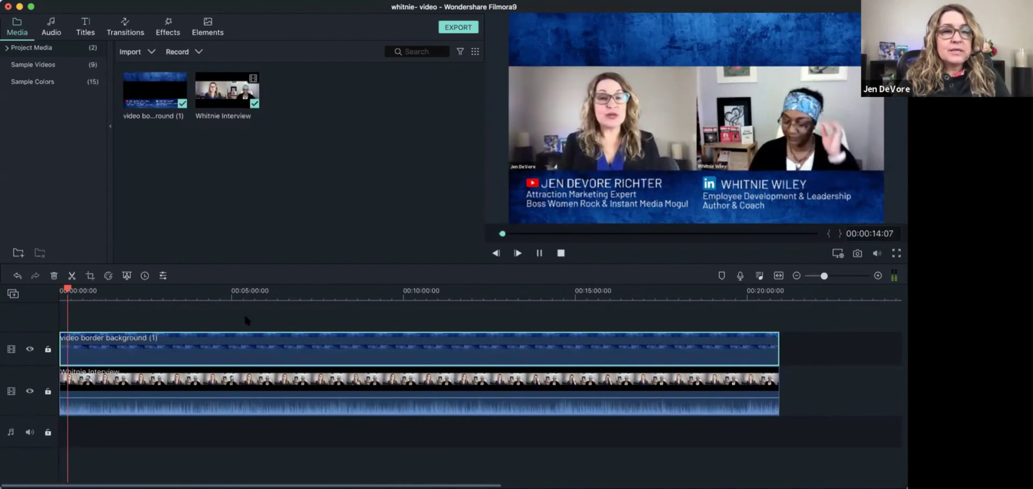
# Export the project as a MOV file named after the guest
pyautogui.press('space')
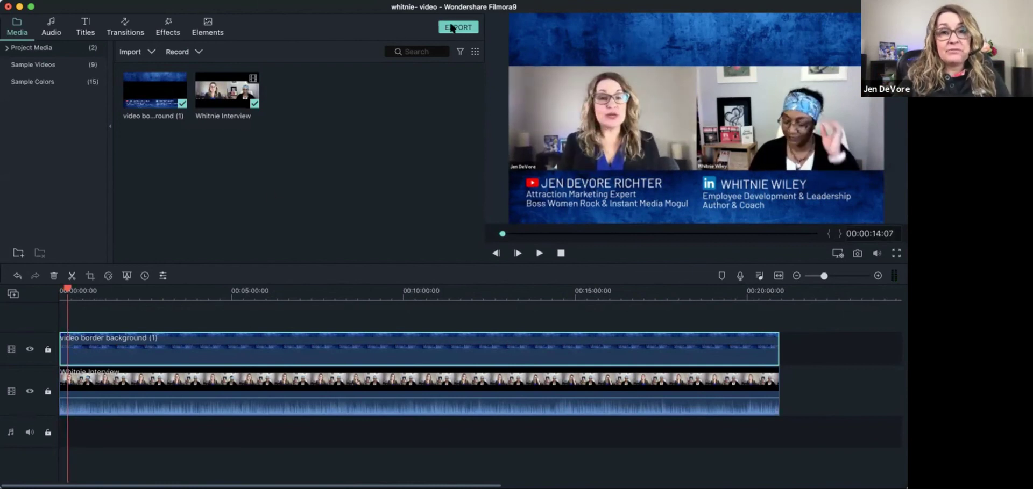
pyautogui.click(452, 28)
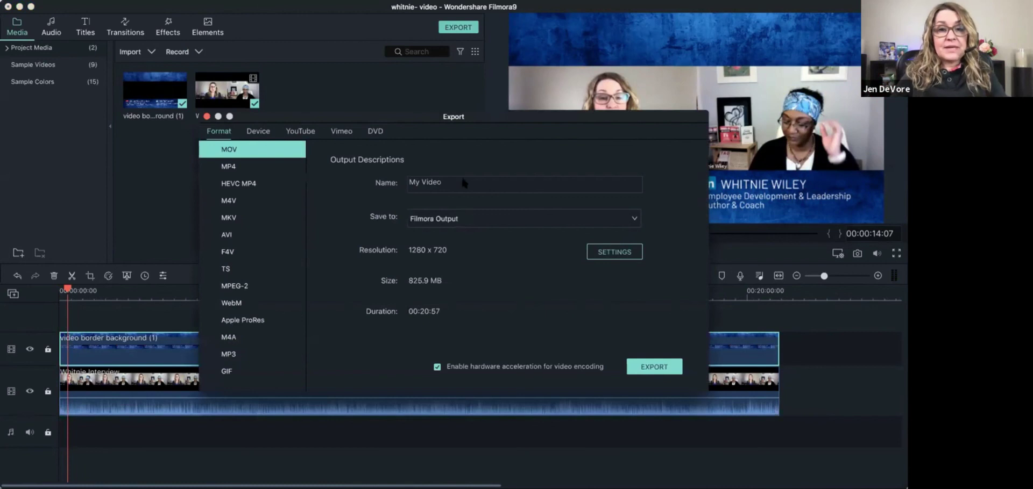
pyautogui.tripleClick(444, 185)
pyautogui.write('Whittn')
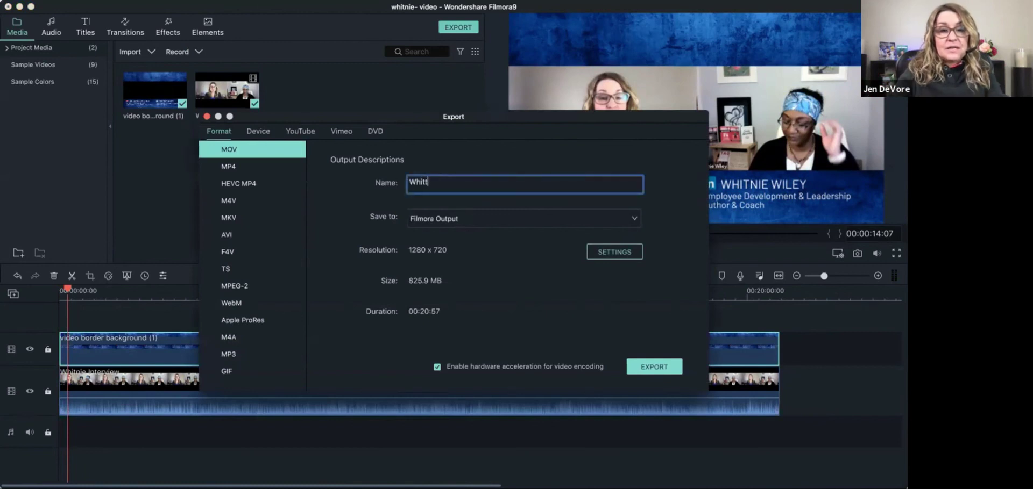
pyautogui.press('BackSpace')
pyautogui.press('BackSpace')
pyautogui.write('nie')
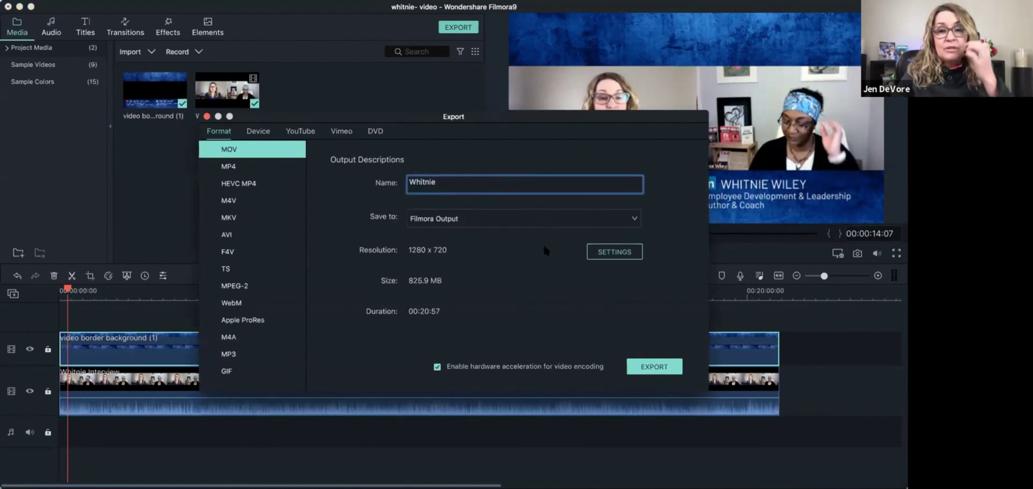
pyautogui.click(648, 365)
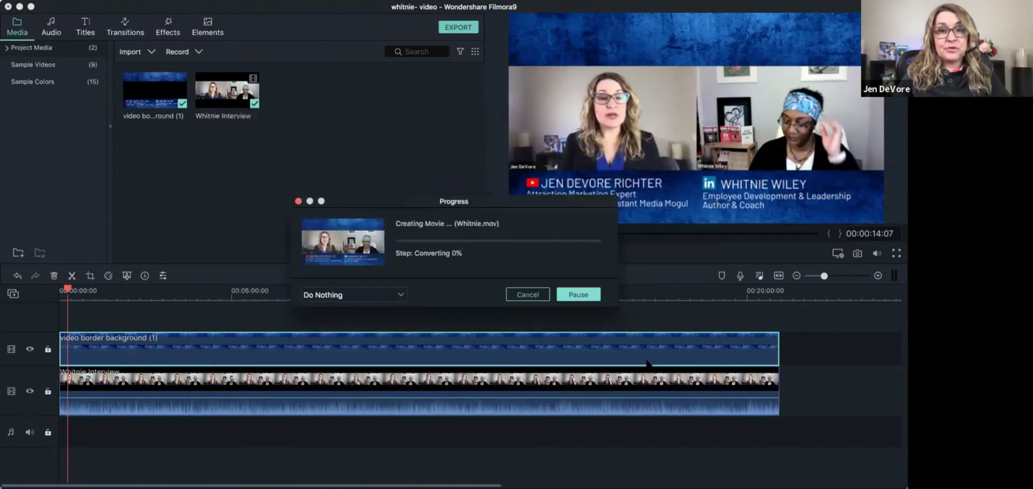